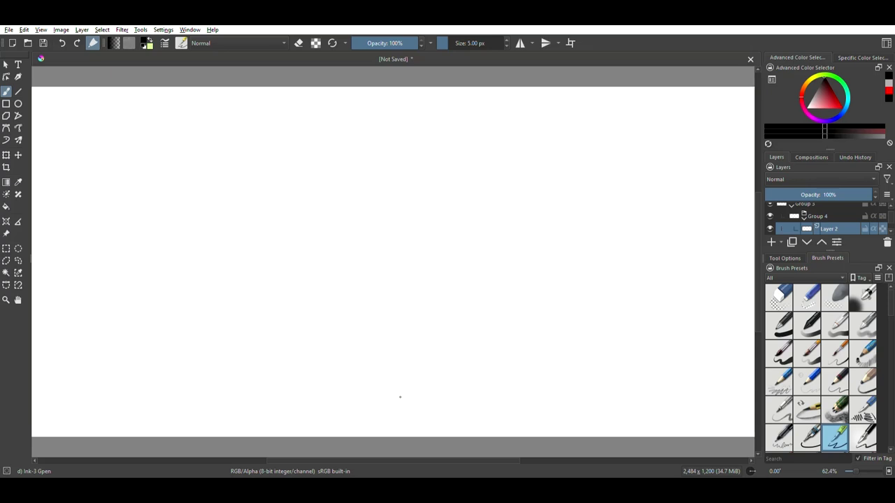
scroll(799, 394, down, 2)
scroll(799, 394, up, 2)
Undo the first test line and draw three thin vertical Ink-3 Gpen strokes near the bottom
drag(368, 418, 388, 373)
click(62, 43)
drag(422, 424, 414, 372)
drag(515, 393, 513, 330)
drag(553, 398, 552, 315)
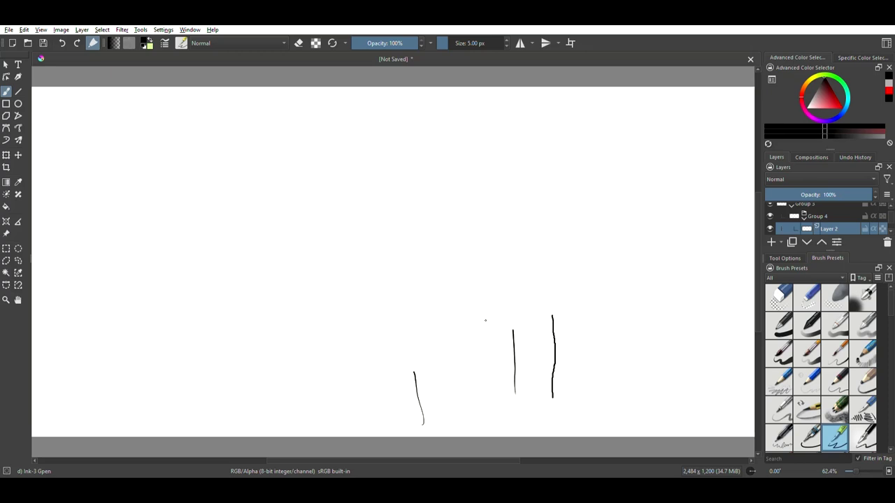
Switch to the Basic-5 Size brush, try a thick stroke, and undo back to a clear canvas
click(774, 361)
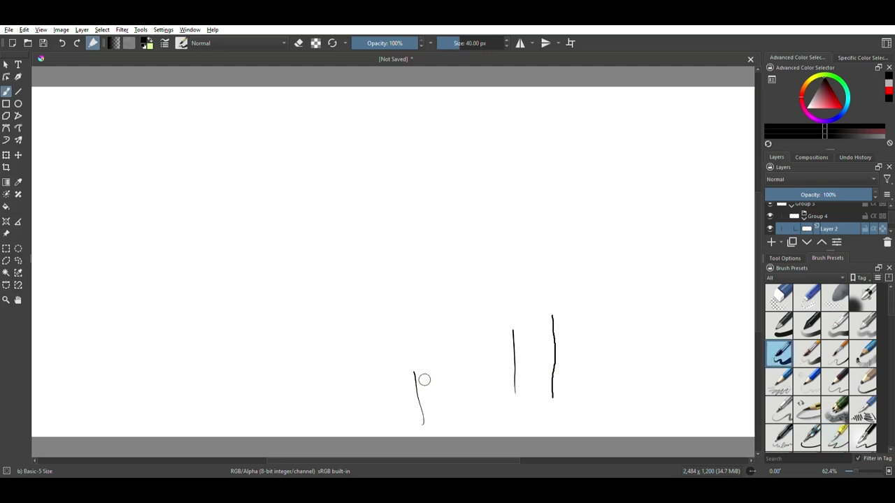
drag(441, 337, 436, 271)
click(61, 43)
click(61, 43)
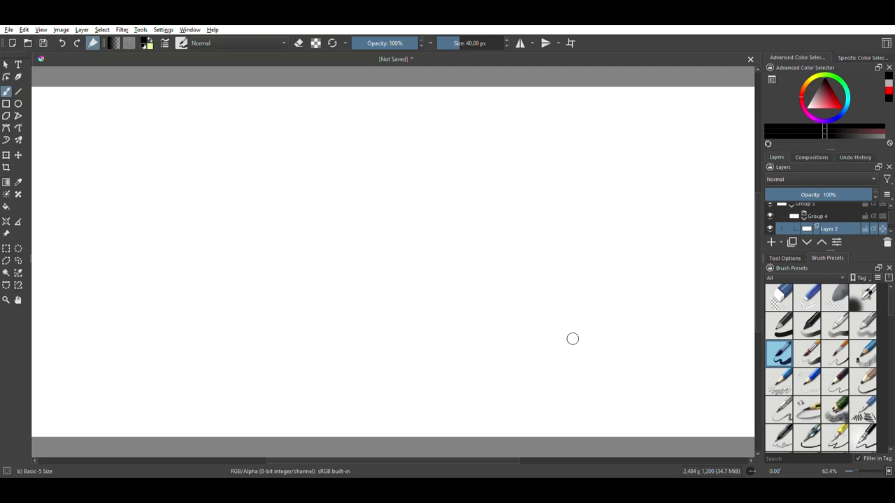
Paint thick tapered strokes: a centre vertical, a Y shape, a long right curve, a left horizontal
drag(434, 276, 432, 329)
drag(504, 206, 548, 293)
drag(534, 246, 556, 214)
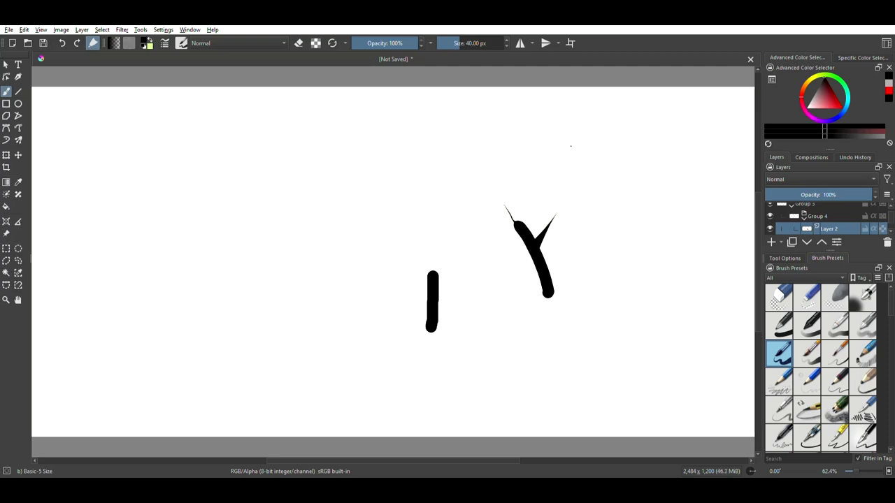
drag(574, 147, 631, 292)
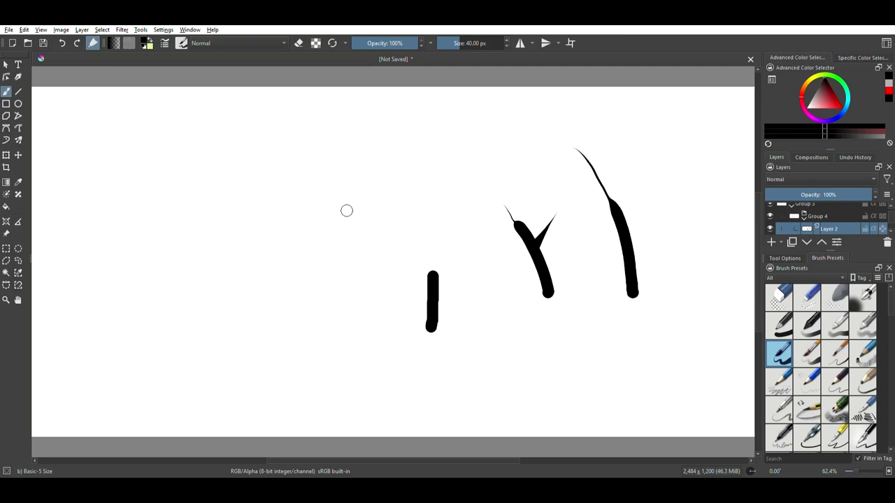
mouse_move(261, 214)
mouse_down()
mouse_move(317, 210)
mouse_move(299, 260)
mouse_move(323, 248)
mouse_move(333, 256)
mouse_up()
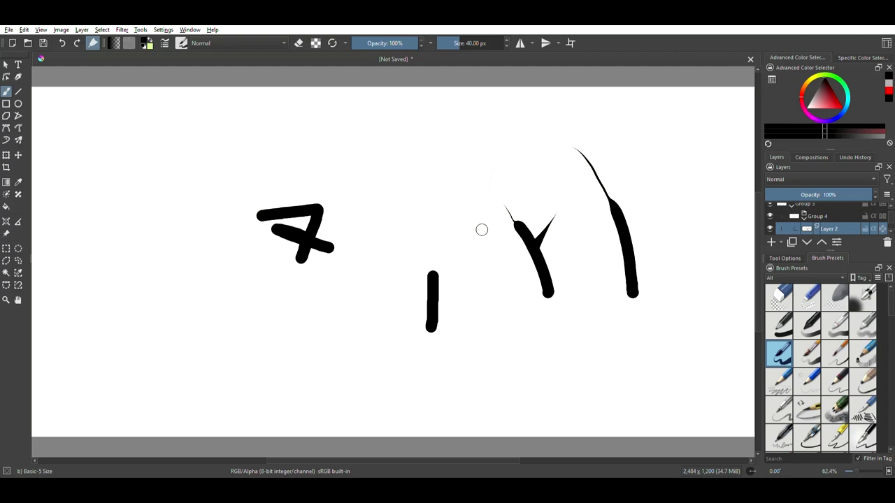
drag(469, 166, 478, 218)
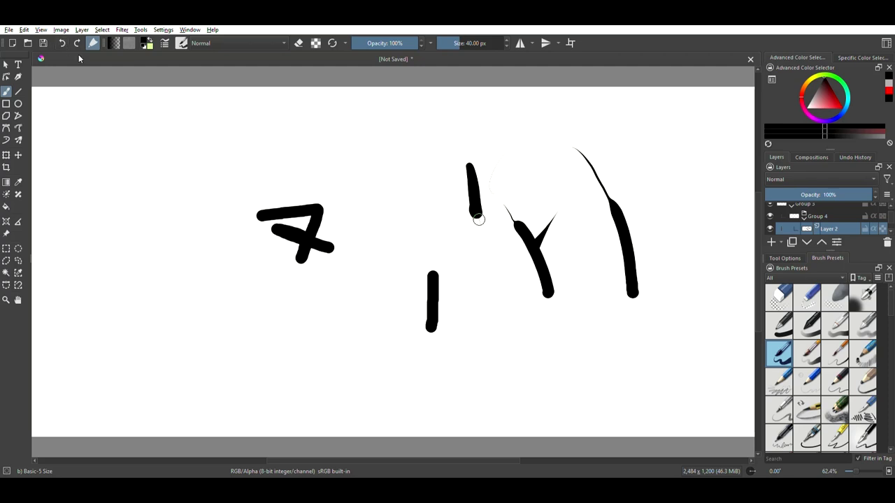
drag(479, 219, 483, 239)
Select the Eraser Circle preset and undo the stray dot, short vertical and left horizontal strokes
click(61, 43)
click(780, 296)
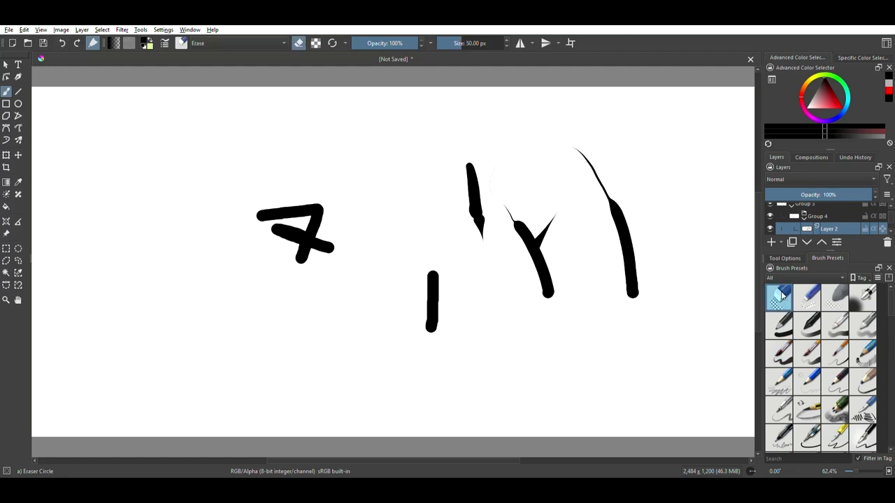
click(62, 45)
click(62, 44)
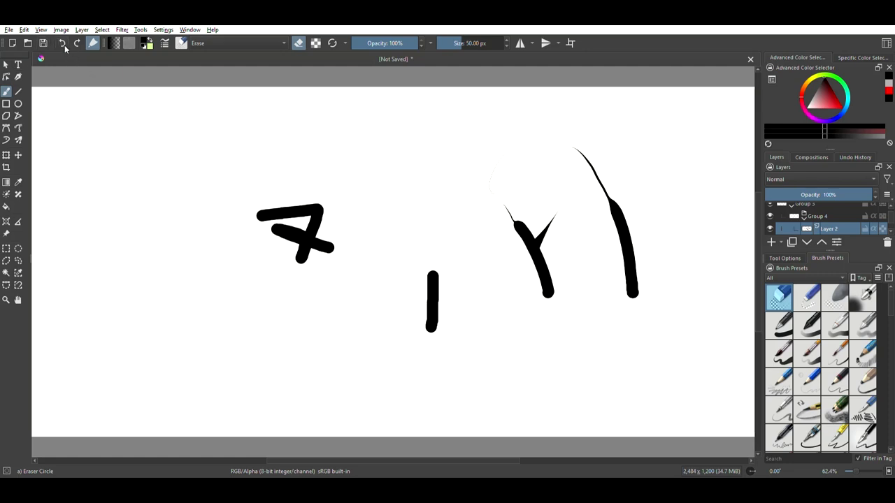
click(63, 44)
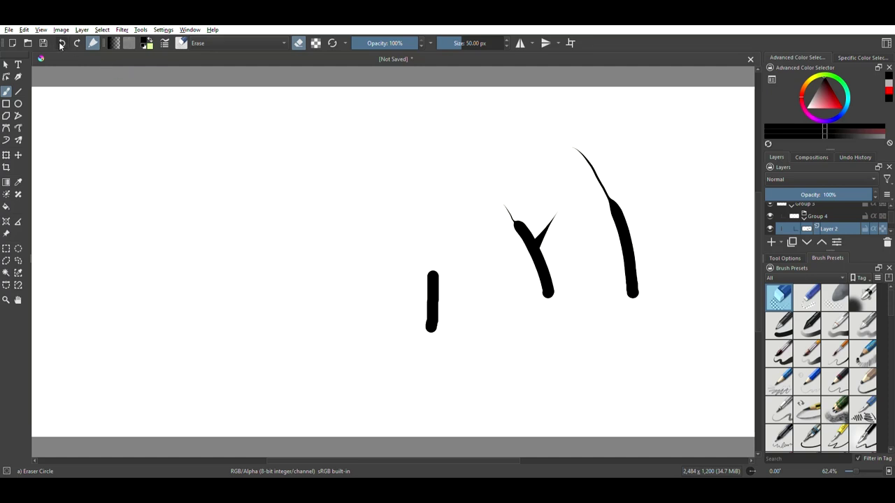
click(430, 274)
click(62, 44)
Erase the centre vertical, Y stroke and long curve, then reselect Basic-5 Size
drag(432, 269, 432, 324)
drag(564, 299, 549, 308)
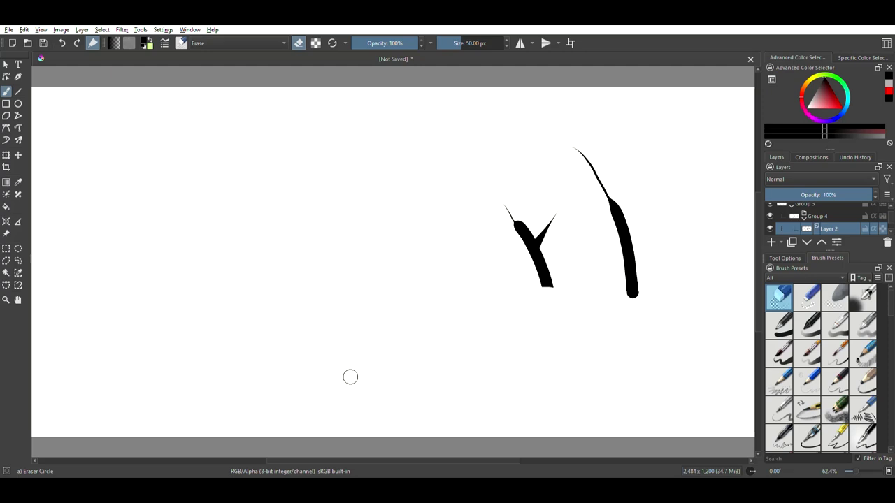
mouse_move(542, 285)
mouse_down()
mouse_move(547, 263)
mouse_move(529, 254)
mouse_move(555, 221)
mouse_move(512, 220)
mouse_up()
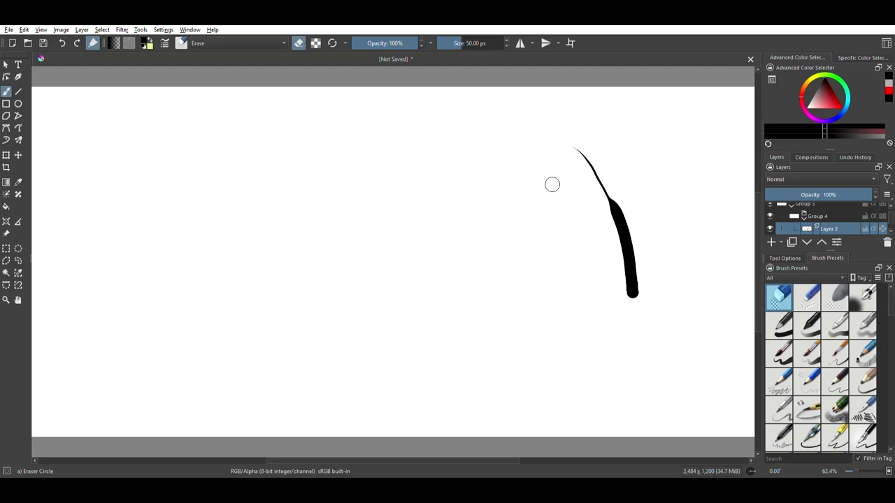
drag(580, 149, 630, 291)
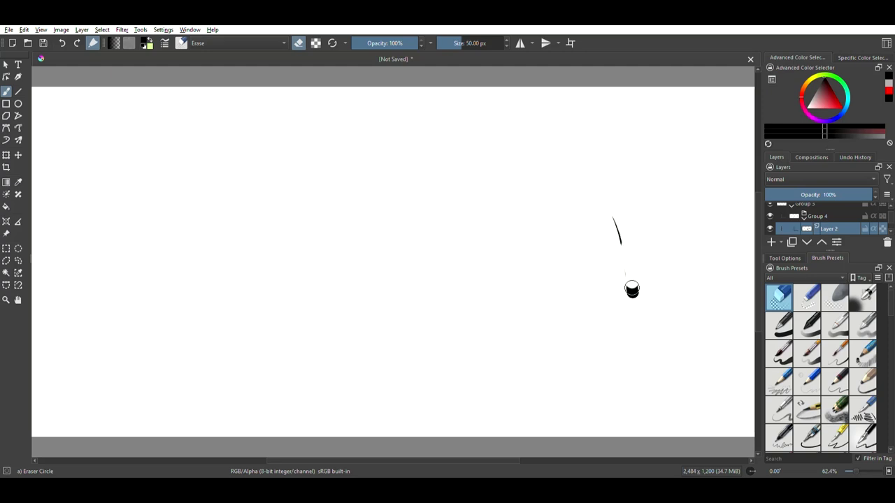
drag(623, 240, 612, 216)
click(778, 355)
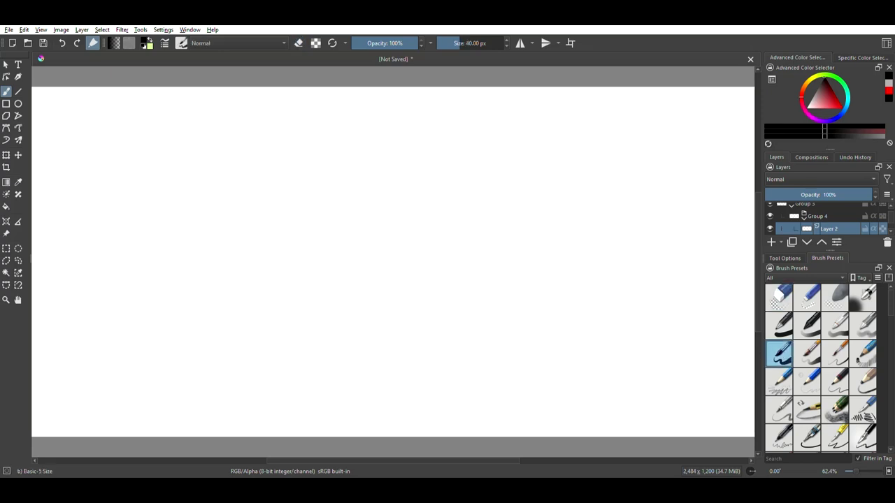
With the Ink-3 Gpen, draw both stem sides near the bottom and begin the cap's underside curve
click(837, 439)
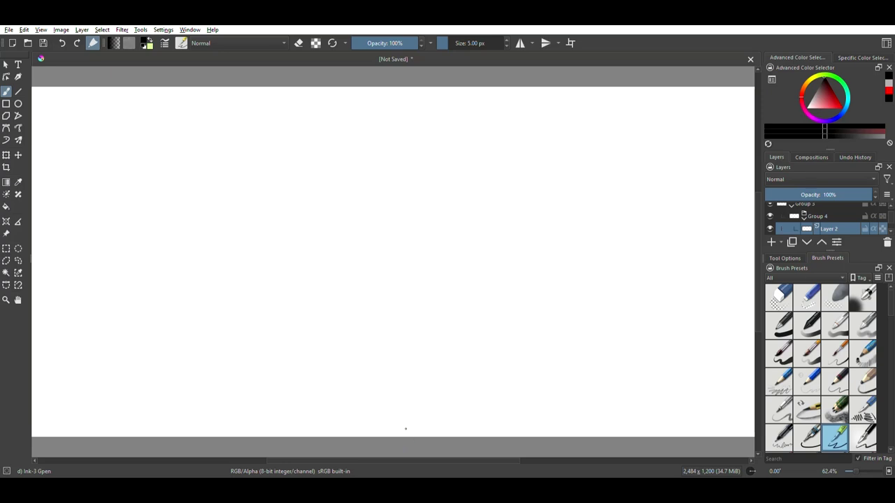
drag(406, 426, 420, 351)
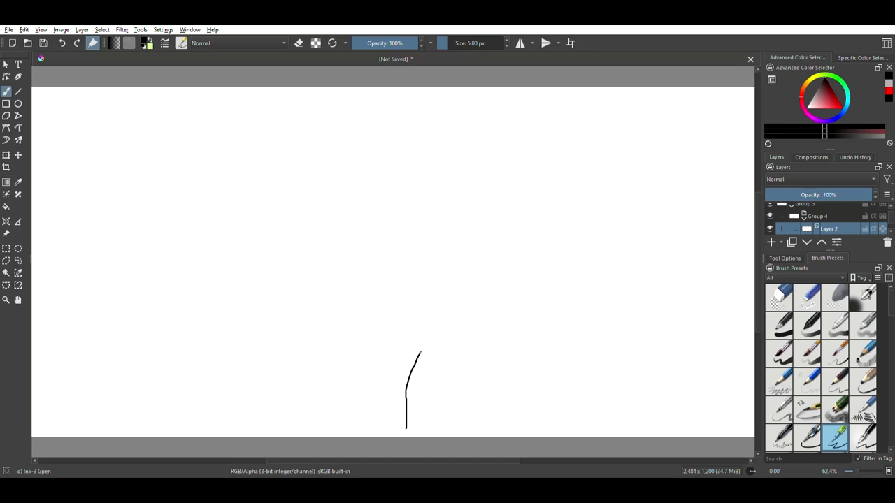
click(62, 43)
drag(286, 424, 304, 364)
drag(313, 428, 327, 379)
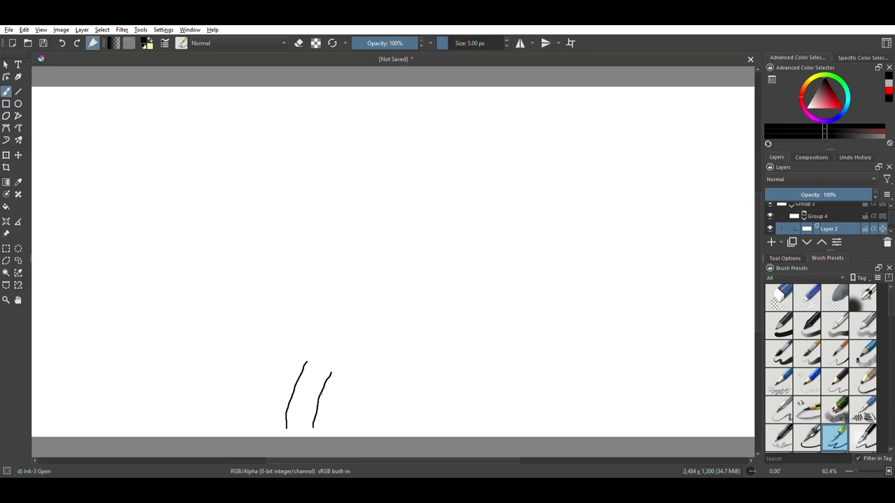
mouse_move(320, 395)
mouse_down()
mouse_move(374, 362)
mouse_move(287, 374)
mouse_up()
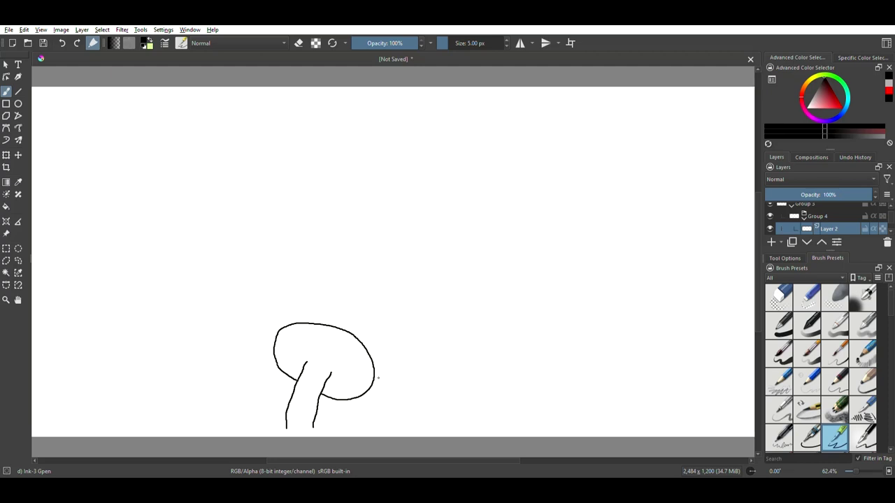
Draw an outer arc from the cap's right side over to its left edge
mouse_move(374, 365)
mouse_down()
mouse_move(288, 305)
mouse_move(273, 334)
mouse_up()
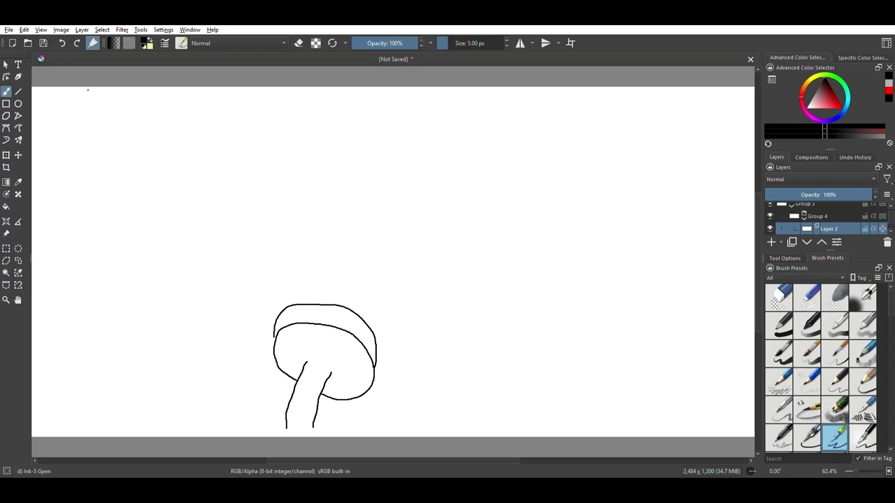
Erase the top arc's upper-left part and redraw its left side with the Ink-3 Gpen
click(778, 297)
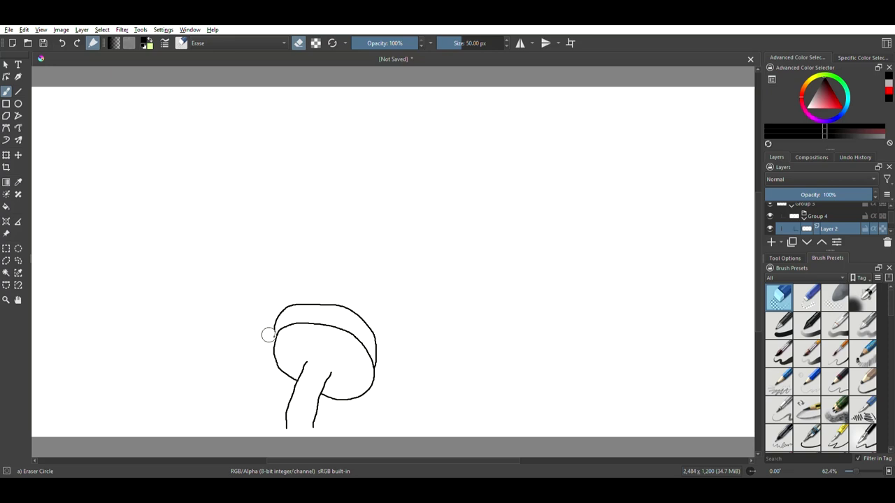
drag(268, 326, 290, 306)
click(842, 435)
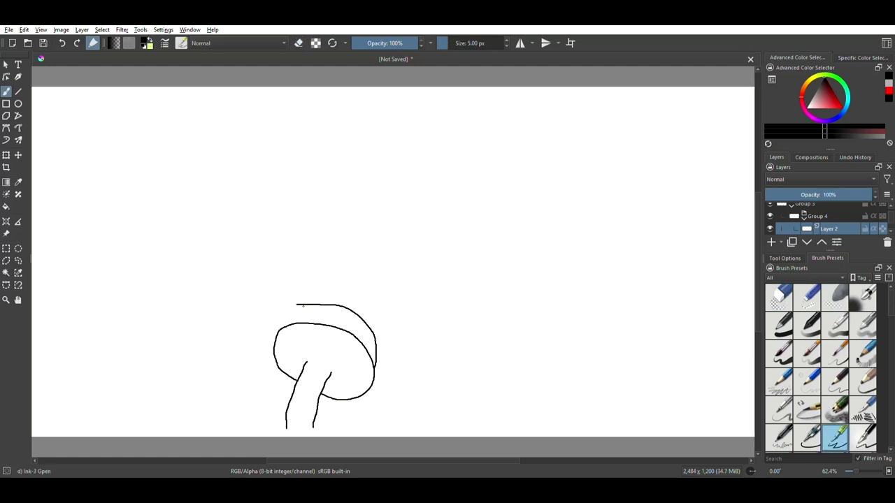
key(e)
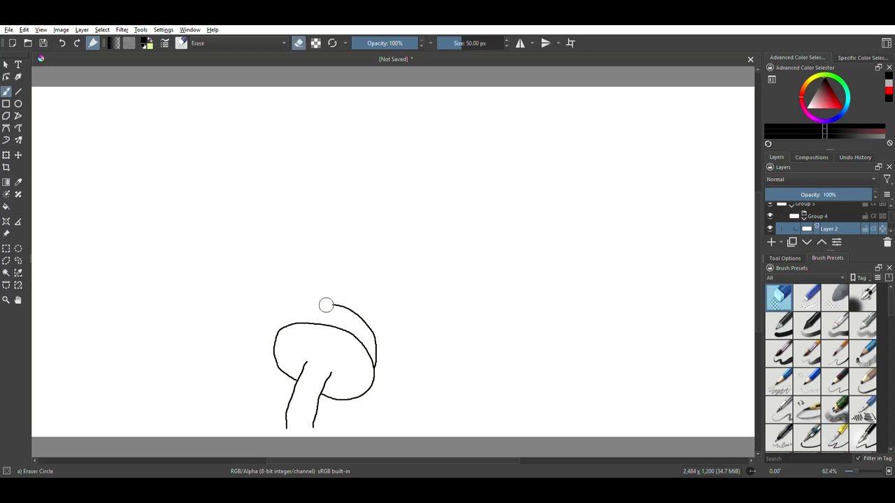
drag(323, 306, 326, 304)
click(837, 438)
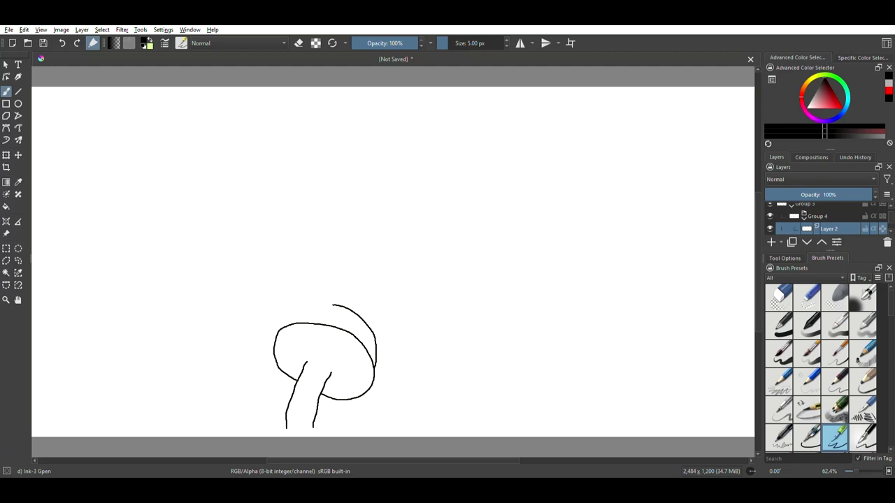
mouse_move(333, 305)
mouse_down()
mouse_move(288, 310)
mouse_move(273, 325)
mouse_up()
Erase the outer arc's left part, re-extend it, then trim it back to a short stub
click(779, 296)
mouse_move(317, 308)
mouse_down()
mouse_move(280, 310)
mouse_move(268, 340)
mouse_up()
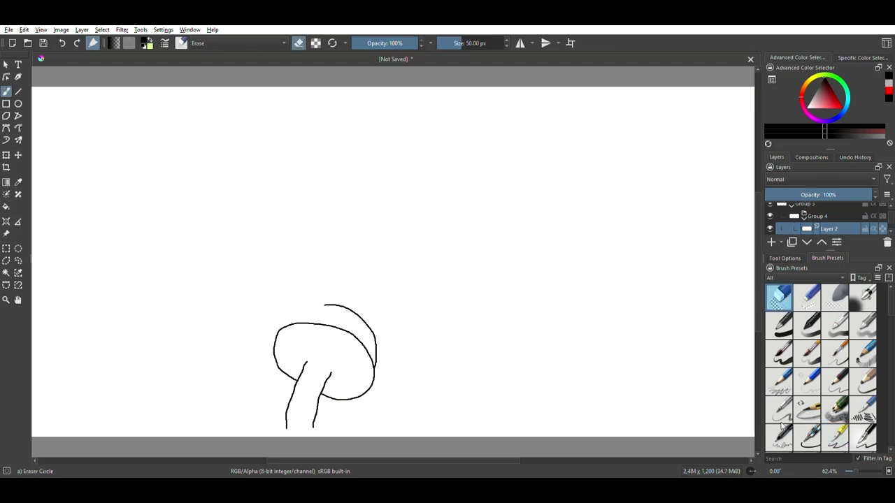
click(835, 438)
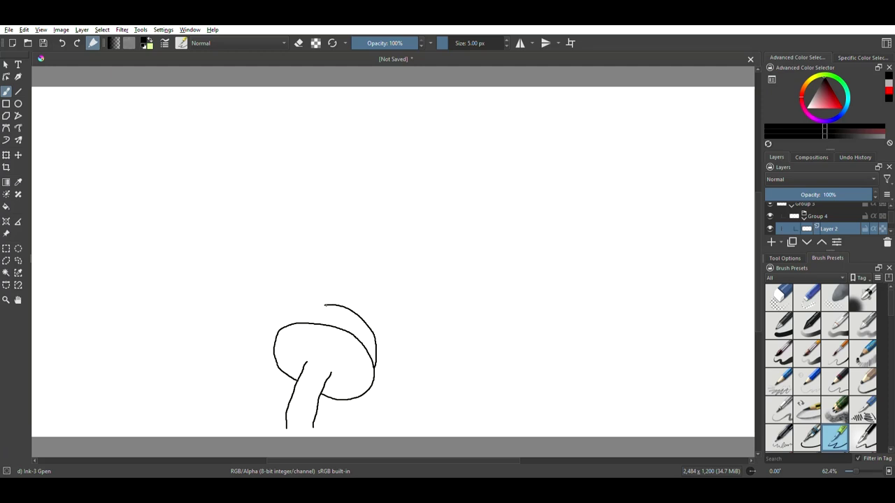
drag(322, 306, 274, 331)
click(779, 298)
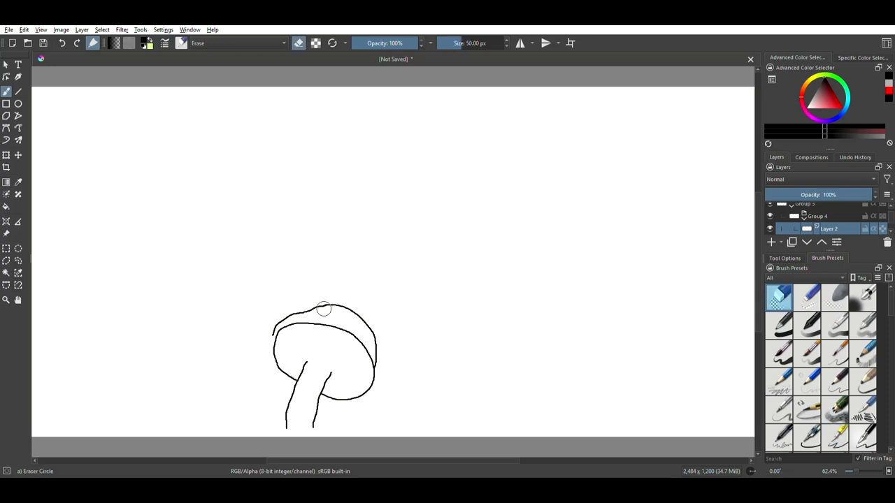
mouse_move(323, 309)
mouse_down()
mouse_move(270, 312)
mouse_move(282, 314)
mouse_move(266, 327)
mouse_move(282, 314)
mouse_up()
click(62, 43)
mouse_move(285, 310)
mouse_down()
mouse_move(310, 308)
mouse_move(277, 316)
mouse_move(270, 331)
mouse_up()
Try several leftward extensions of the cap's top arc, undoing each attempt
click(836, 437)
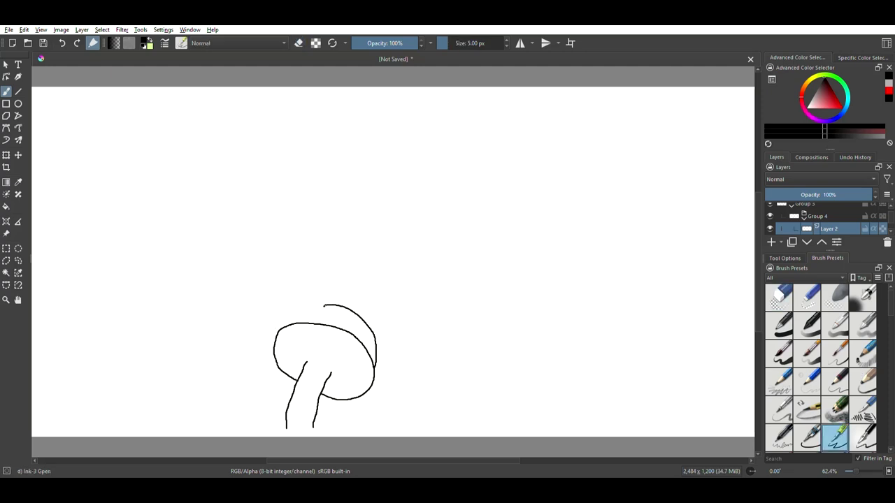
drag(324, 305, 285, 319)
click(62, 45)
drag(319, 307, 295, 309)
click(65, 44)
drag(319, 305, 282, 309)
click(63, 44)
Extend the top arc to the cap's left edge and erase its overshooting end
click(781, 304)
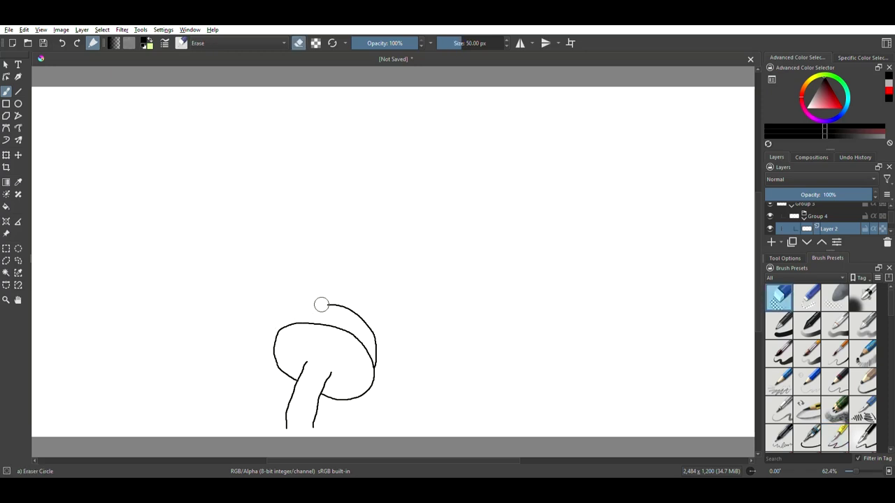
click(829, 445)
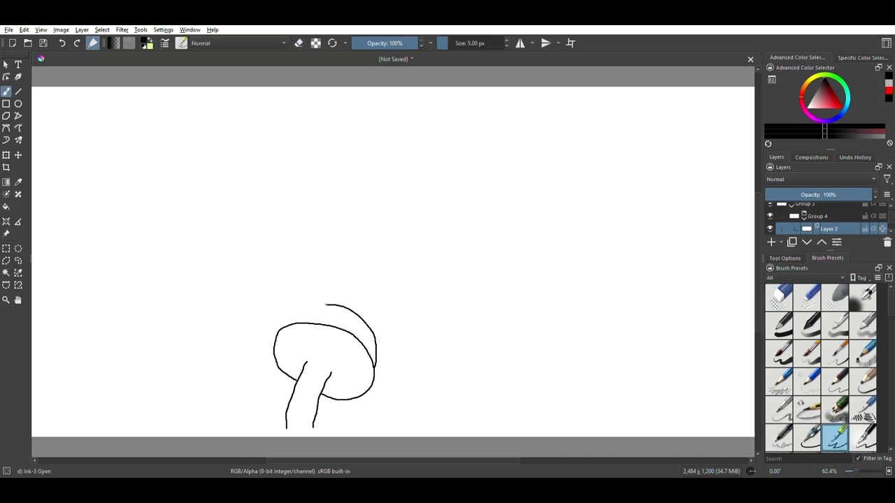
mouse_move(326, 305)
mouse_down()
mouse_move(277, 326)
mouse_move(272, 349)
mouse_up()
click(770, 305)
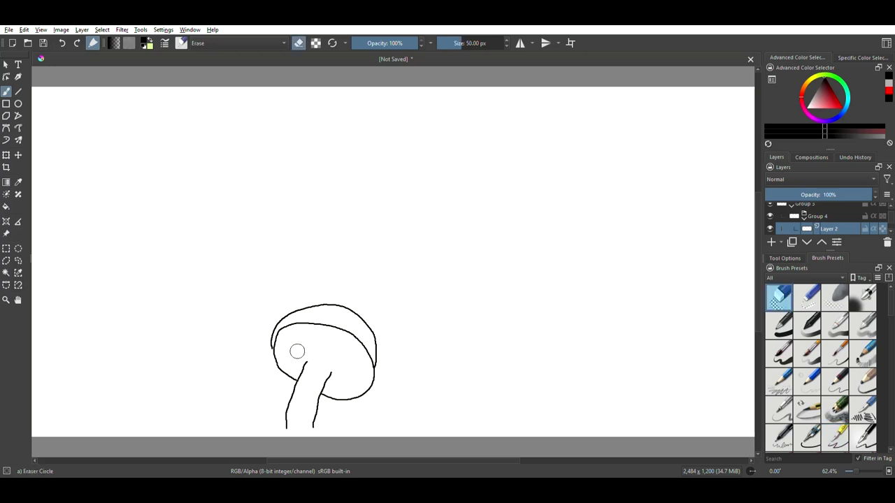
drag(287, 319, 264, 348)
click(835, 437)
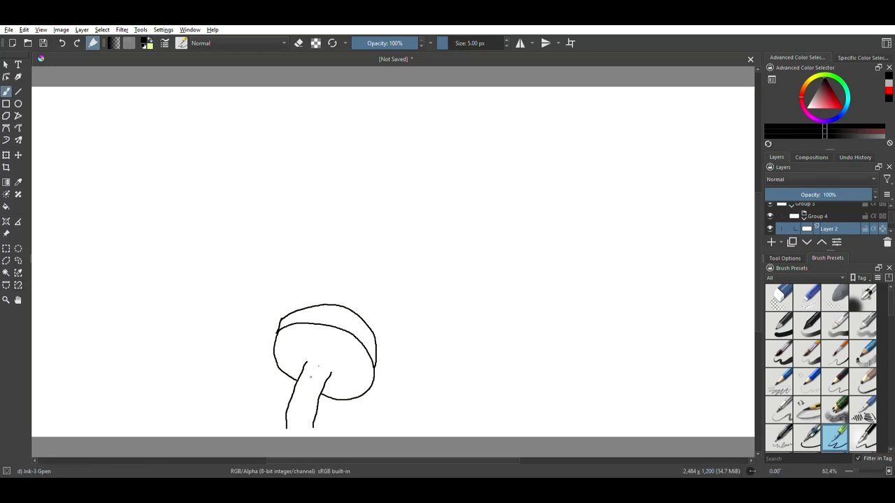
Draw about ten gill lines fanning from the stem top across the cap, undoing one stray stroke
drag(319, 365, 328, 338)
mouse_move(319, 365)
mouse_down()
mouse_move(366, 356)
mouse_move(334, 356)
mouse_move(354, 340)
mouse_up()
drag(320, 364, 364, 368)
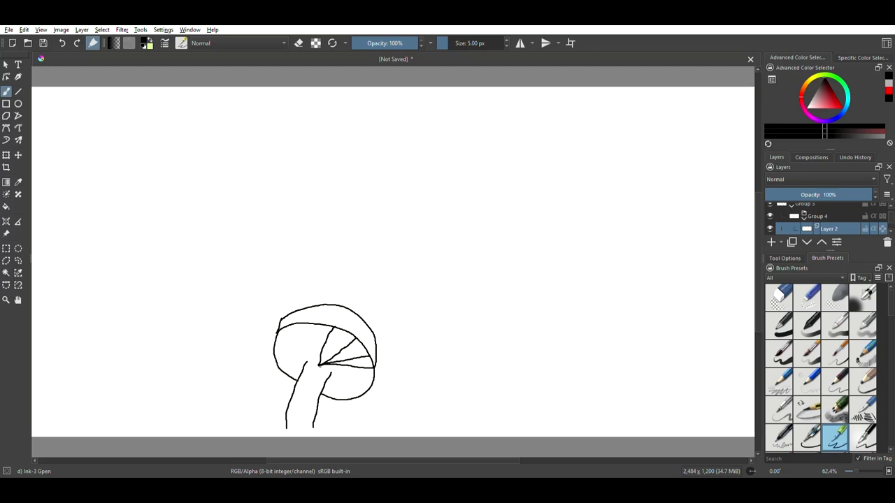
drag(320, 362, 342, 334)
drag(319, 364, 300, 328)
drag(319, 364, 314, 327)
drag(319, 364, 281, 338)
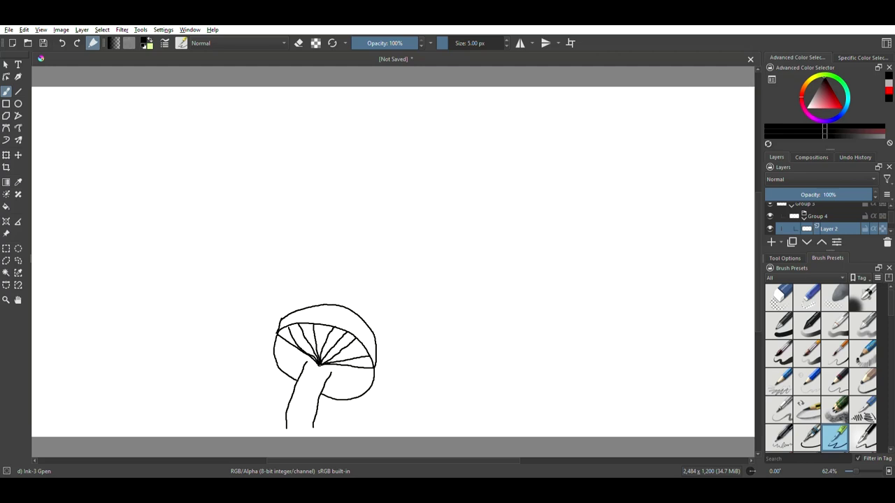
drag(319, 363, 298, 329)
mouse_move(321, 365)
mouse_down()
mouse_move(361, 378)
mouse_move(306, 363)
mouse_up()
click(62, 43)
drag(323, 368, 367, 392)
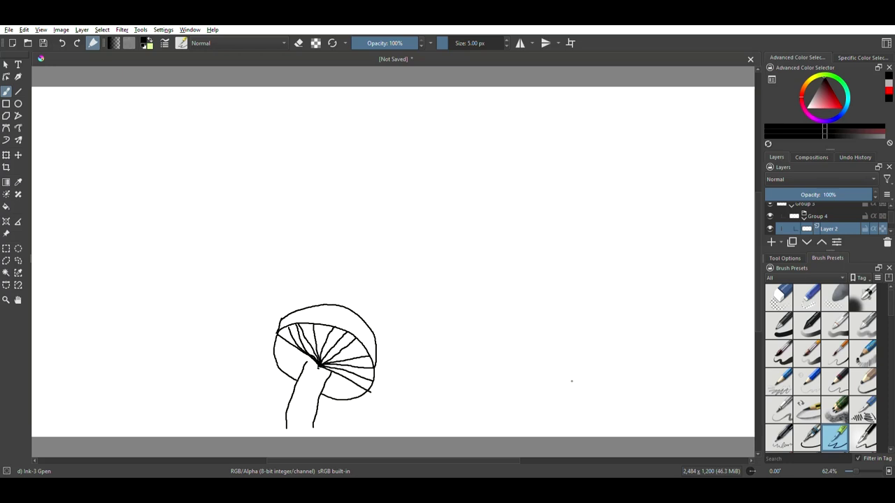
Erase the stray gill tip at the cap's lower right with Eraser Circle
click(778, 306)
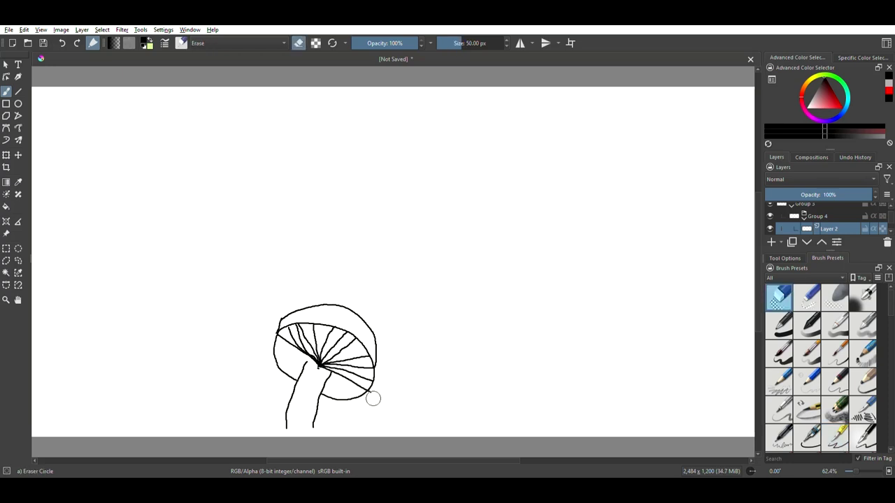
drag(373, 398, 372, 394)
click(831, 437)
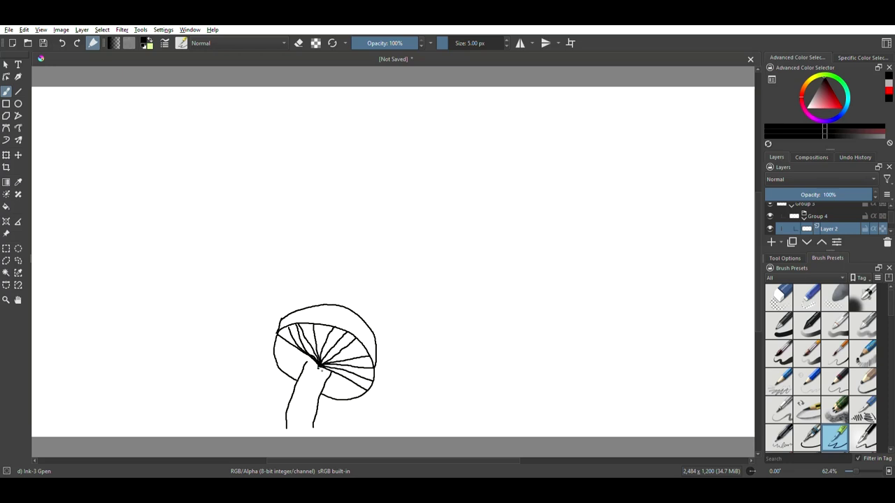
Add six more short gill lines across the cap's lower and left side in Ink-3 Gpen
mouse_move(327, 379)
mouse_down()
mouse_move(342, 397)
mouse_move(332, 378)
mouse_move(346, 384)
mouse_move(334, 376)
mouse_up()
drag(319, 369, 278, 346)
drag(307, 366, 284, 355)
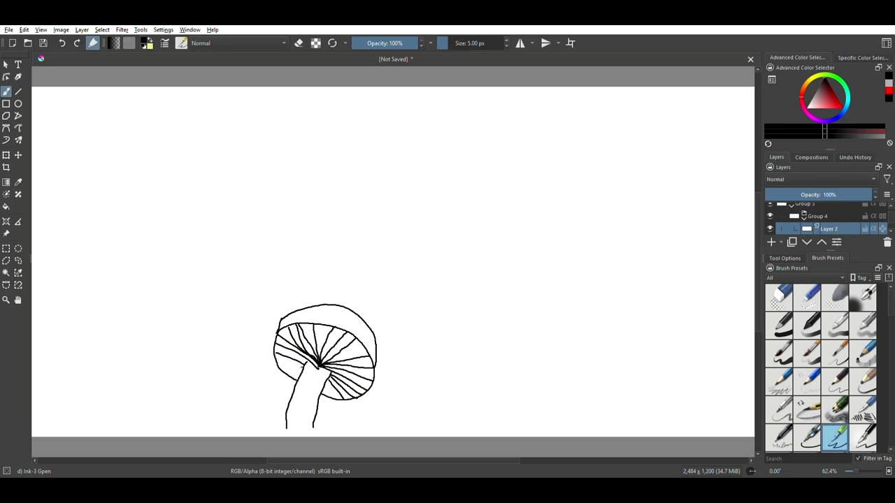
drag(302, 367, 291, 371)
drag(305, 368, 279, 364)
drag(307, 364, 285, 353)
Switch to Basic-5 Size and undo a trial vertical stroke with a crossbar
click(782, 358)
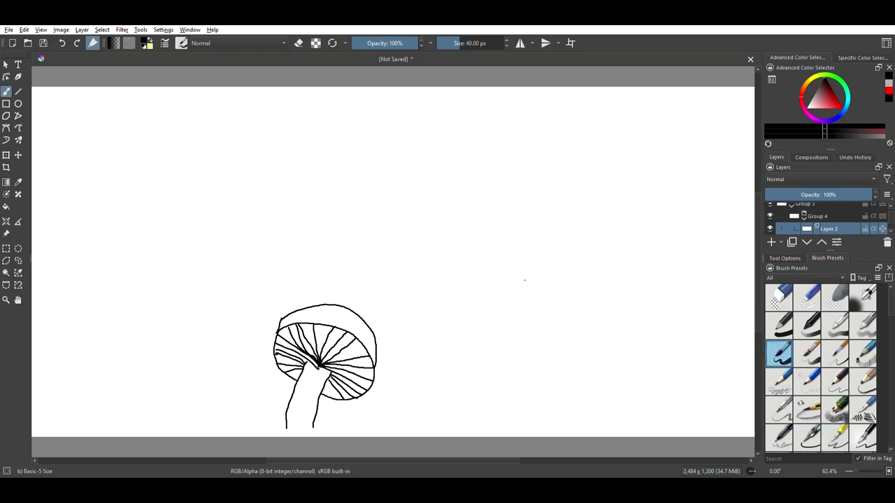
drag(525, 280, 532, 208)
drag(521, 243, 537, 239)
click(62, 43)
click(62, 43)
Paint several thick and thin test strokes on the empty canvas right of the mushroom
drag(563, 287, 562, 225)
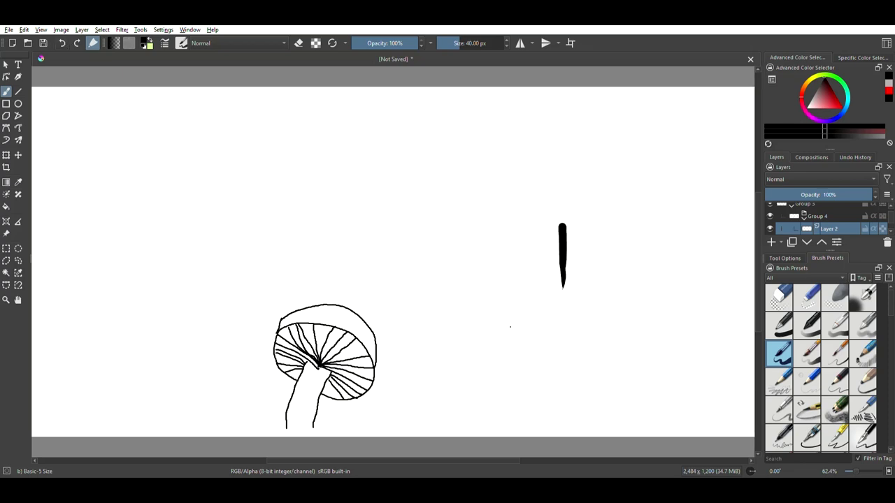
drag(510, 318, 511, 254)
drag(508, 291, 519, 284)
drag(517, 288, 535, 283)
drag(516, 294, 553, 286)
drag(548, 322, 598, 331)
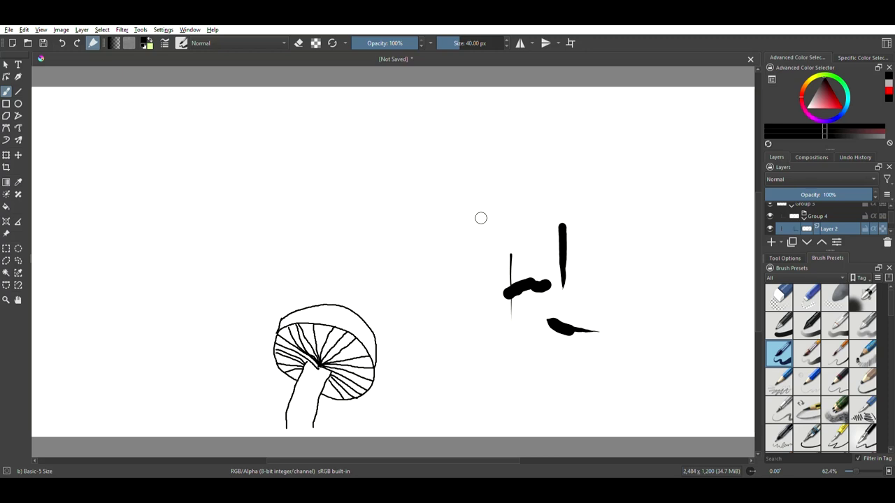
drag(511, 238, 512, 269)
Erase all the test strokes beside the mushroom with the Eraser Circle preset
click(781, 305)
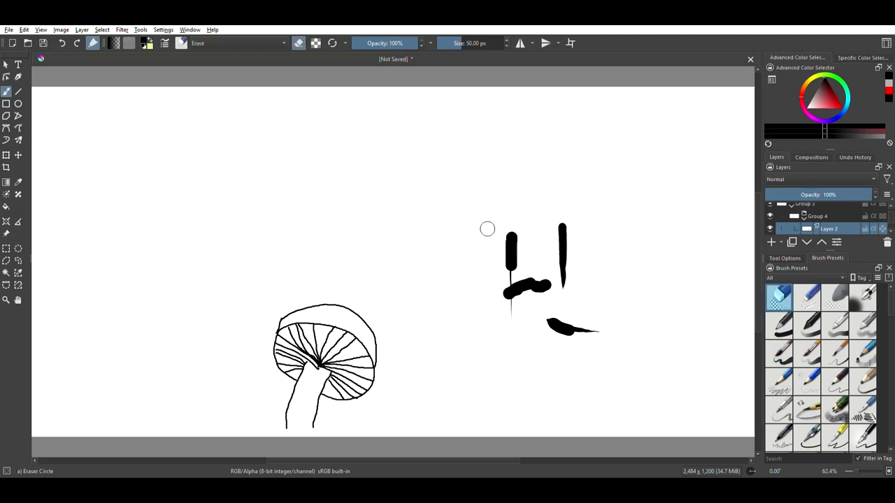
mouse_move(511, 235)
mouse_down()
mouse_move(499, 288)
mouse_move(513, 305)
mouse_move(543, 322)
mouse_move(611, 333)
mouse_up()
drag(536, 280, 559, 288)
mouse_move(553, 244)
mouse_down()
mouse_move(561, 236)
mouse_move(561, 280)
mouse_up()
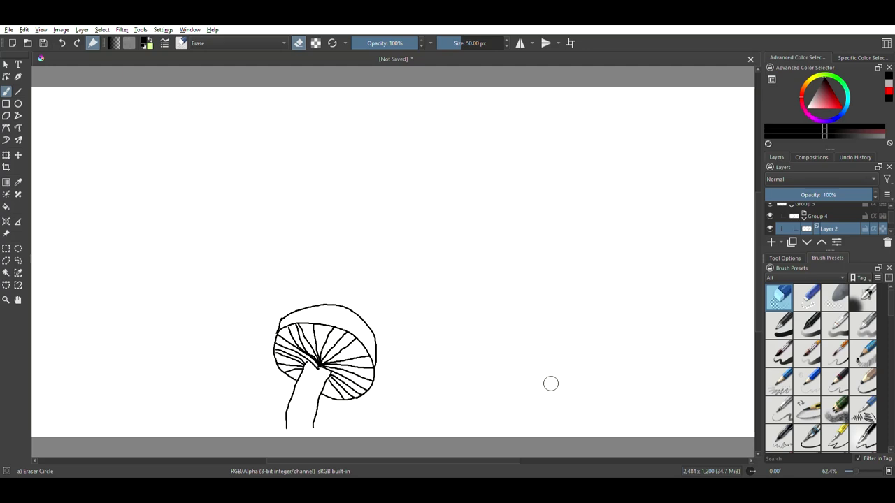
With a 5 px Ink-3 Gpen, draw a curved spot outline across the cap and one more gill
click(839, 438)
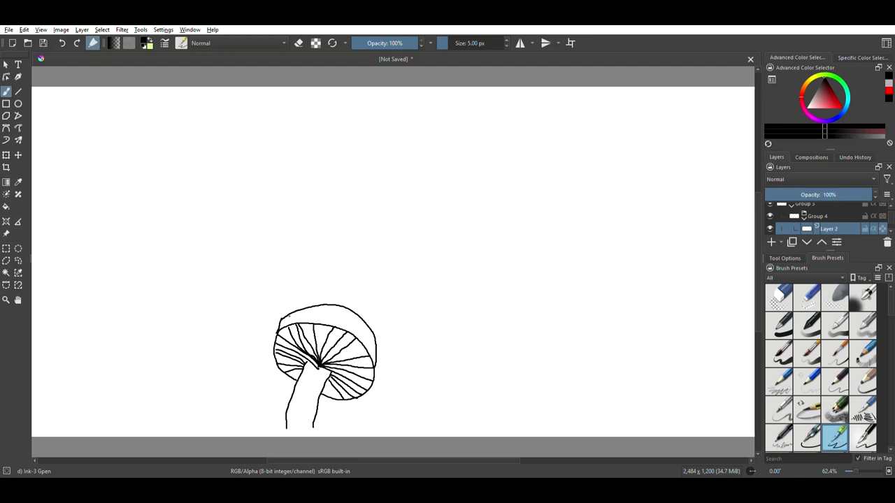
mouse_move(288, 320)
mouse_down()
mouse_move(342, 316)
mouse_move(364, 345)
mouse_up()
drag(323, 363, 360, 348)
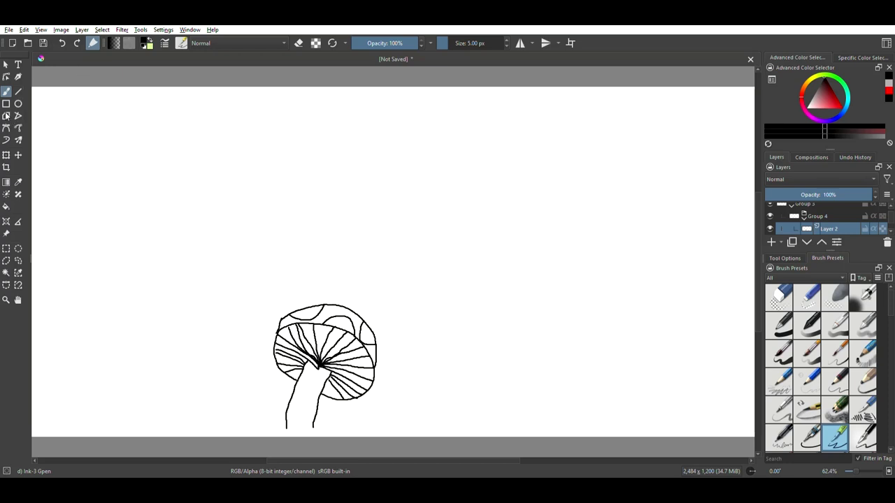
Fill the cap's top band and the spot at its right edge red
click(5, 207)
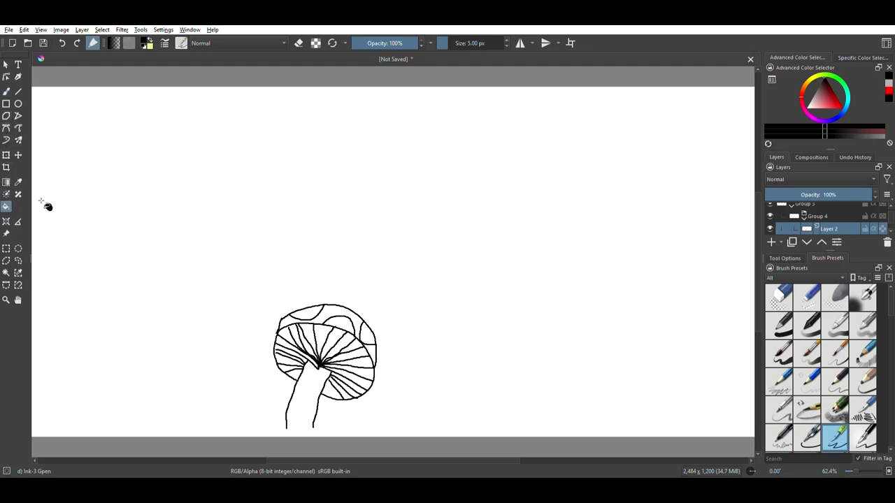
click(828, 90)
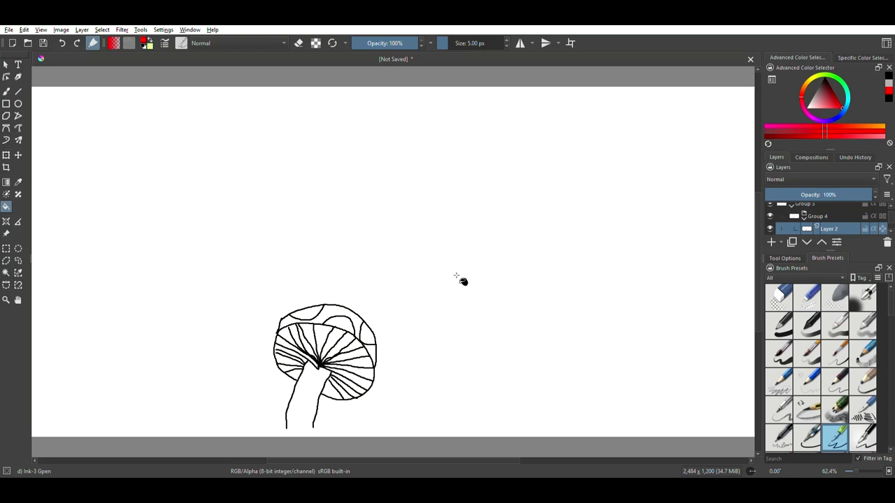
click(346, 320)
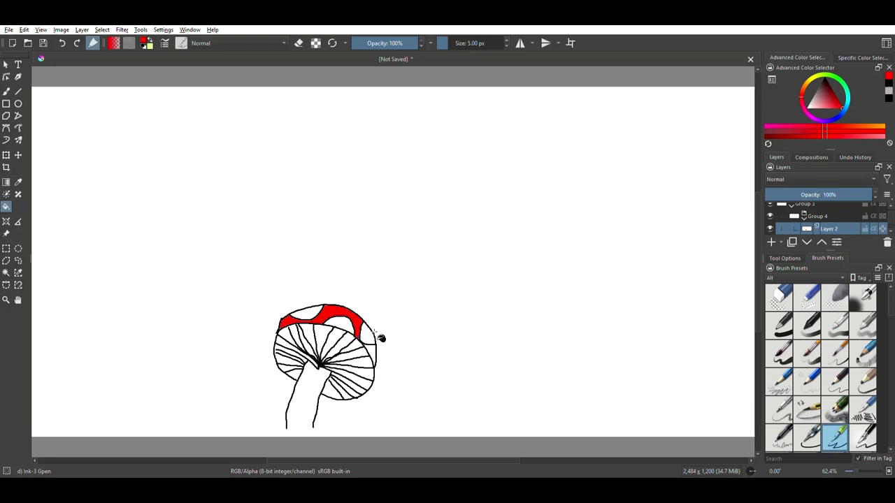
click(376, 354)
Choose grey and fill the gill wedges near the stem, lower edge and right underside
click(837, 107)
drag(838, 108, 816, 91)
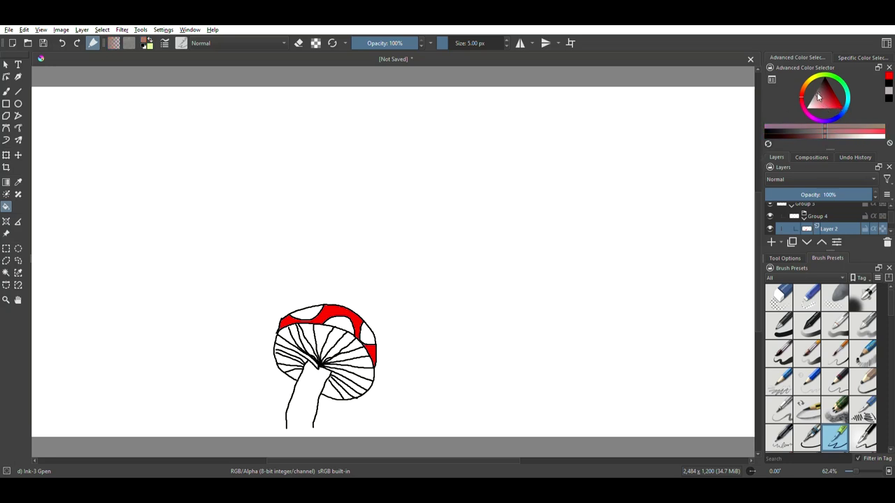
click(811, 93)
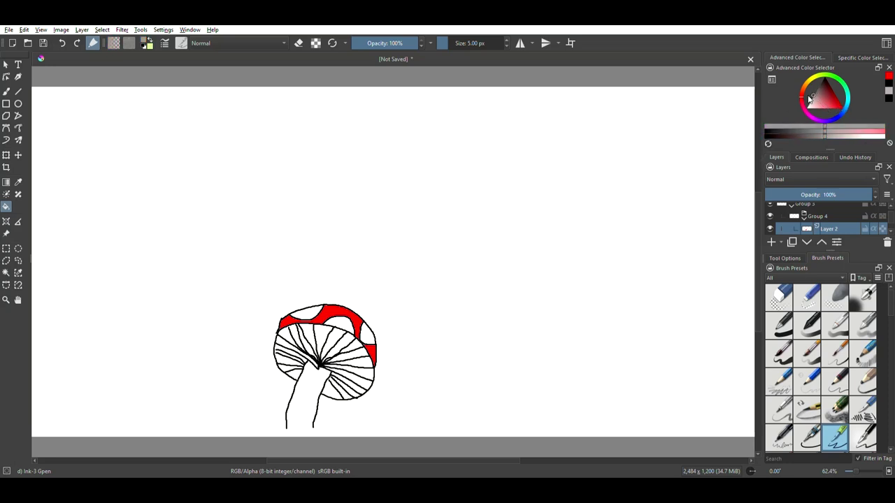
click(348, 399)
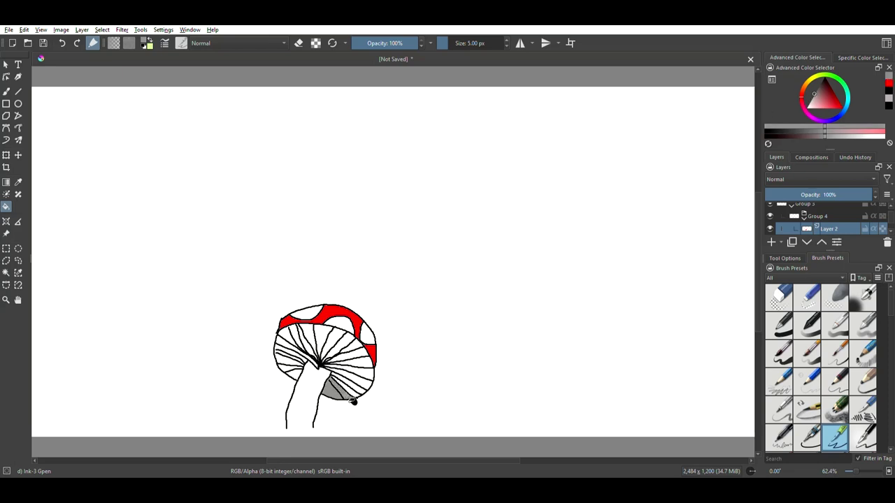
click(360, 393)
click(366, 392)
click(372, 385)
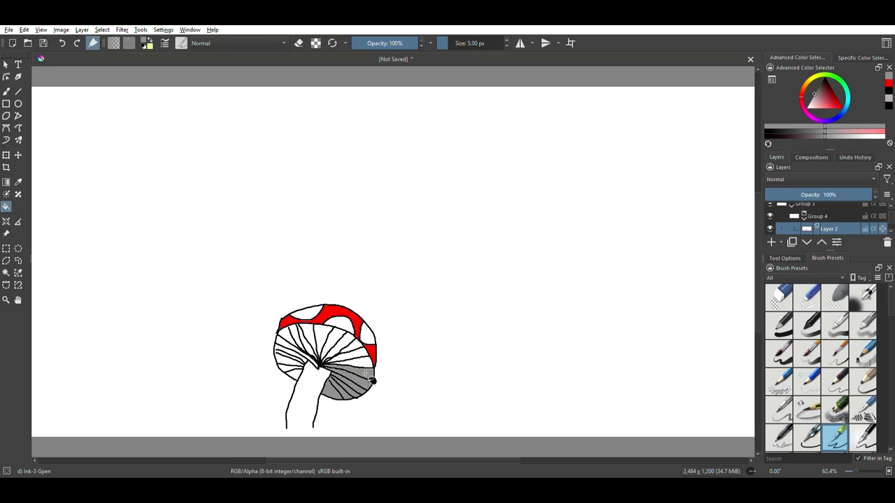
click(368, 375)
click(361, 363)
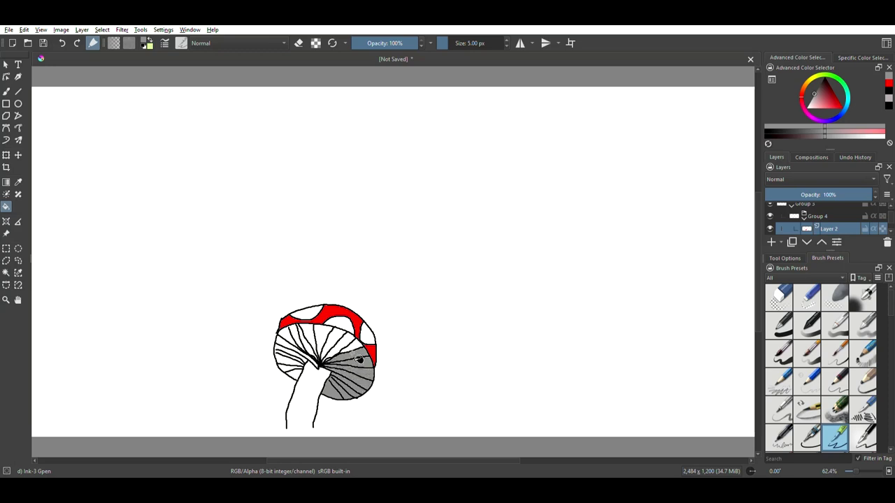
click(352, 352)
Undo a stray fill, then fill the remaining upper and left gill wedges grey
click(337, 365)
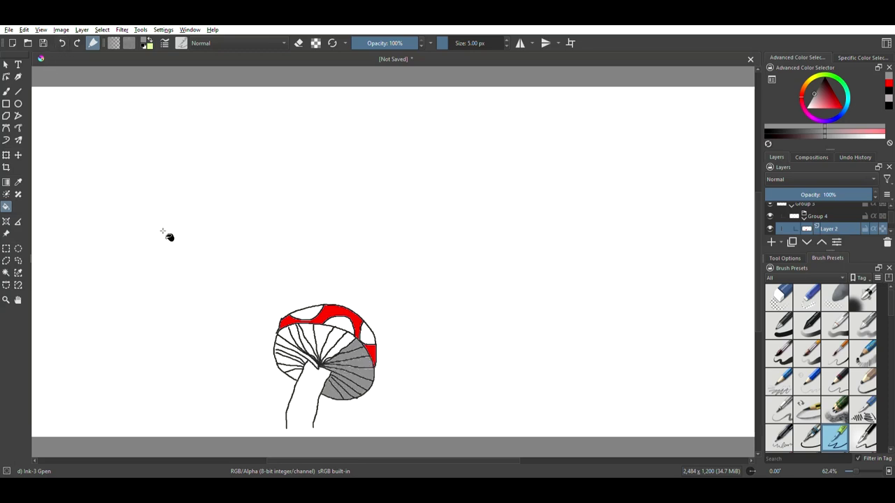
click(61, 44)
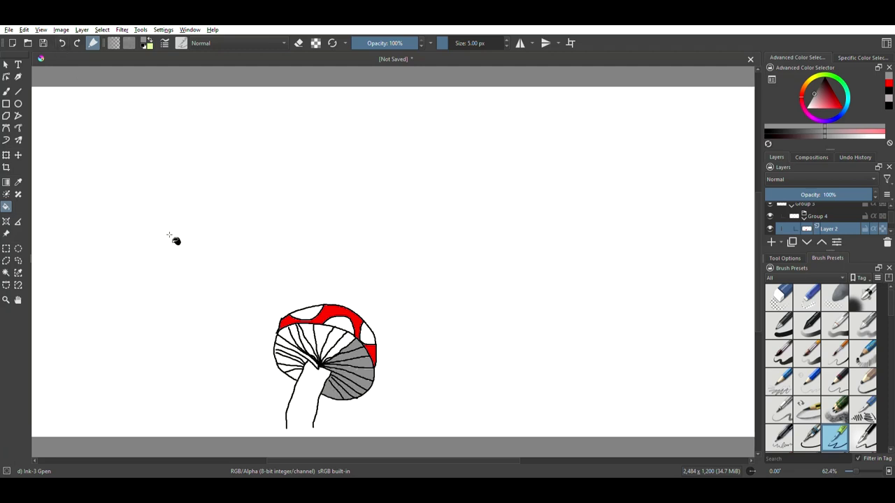
click(344, 361)
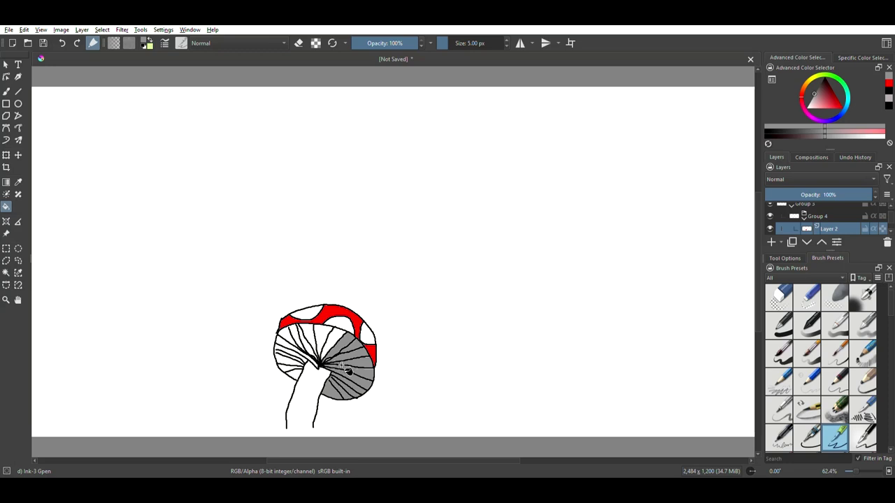
click(330, 346)
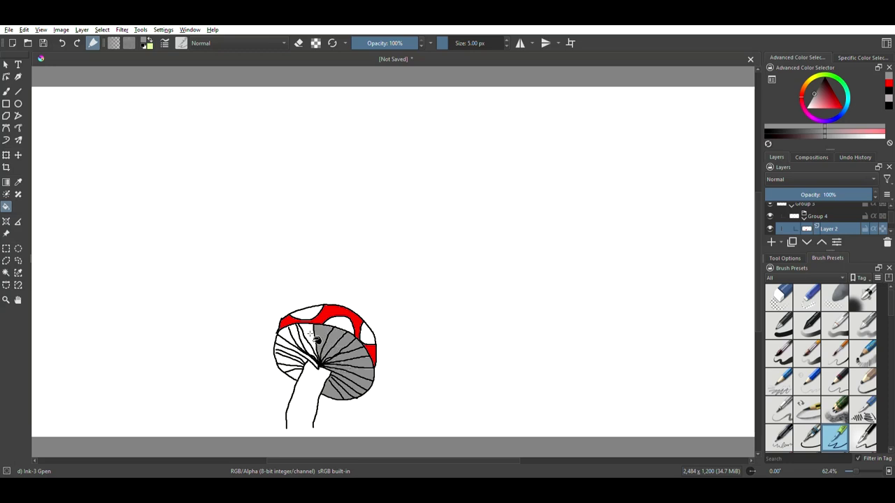
click(312, 339)
click(302, 342)
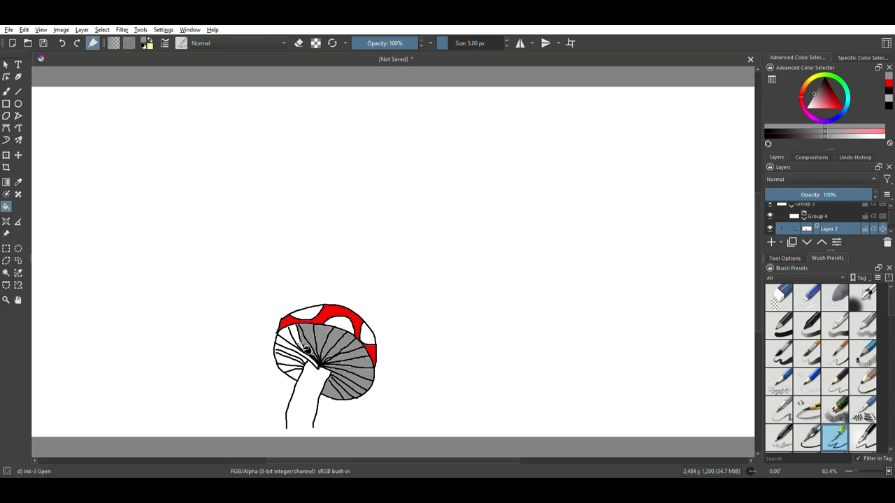
click(300, 345)
click(295, 351)
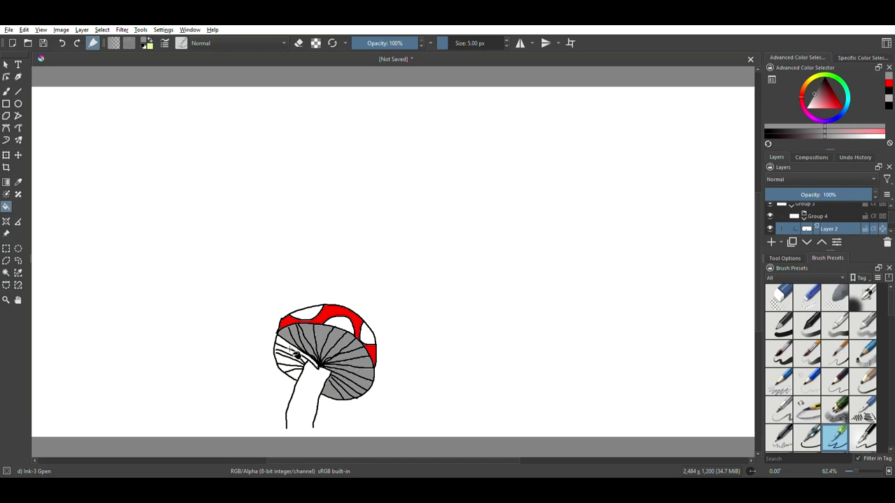
click(293, 355)
click(295, 364)
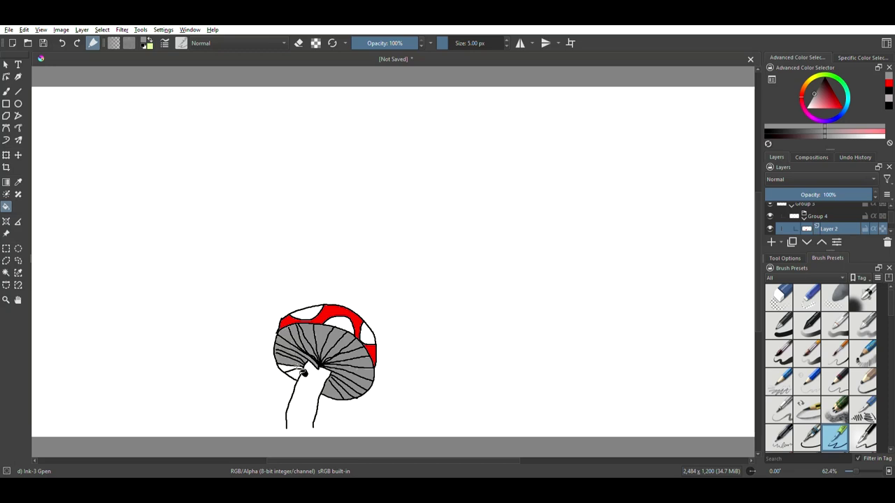
click(296, 371)
Undo the stray hook at the stem's foot, darken the colour for the tufts, then pick green
click(7, 92)
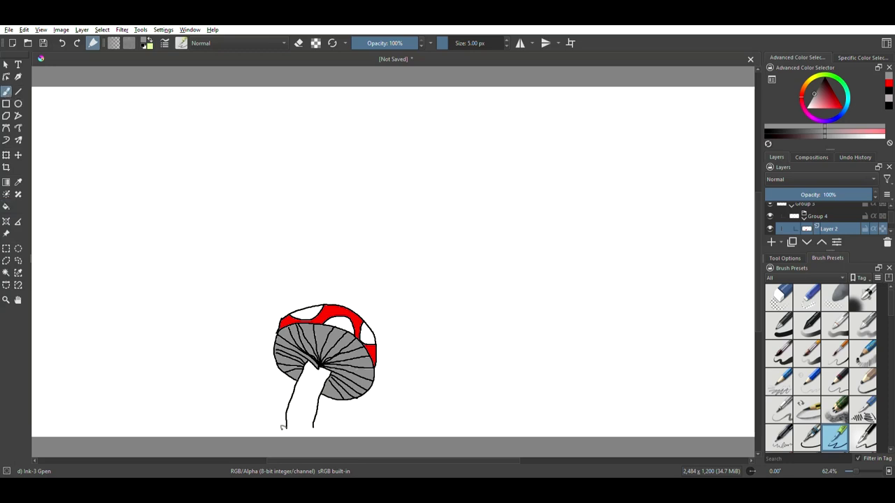
click(62, 43)
click(826, 93)
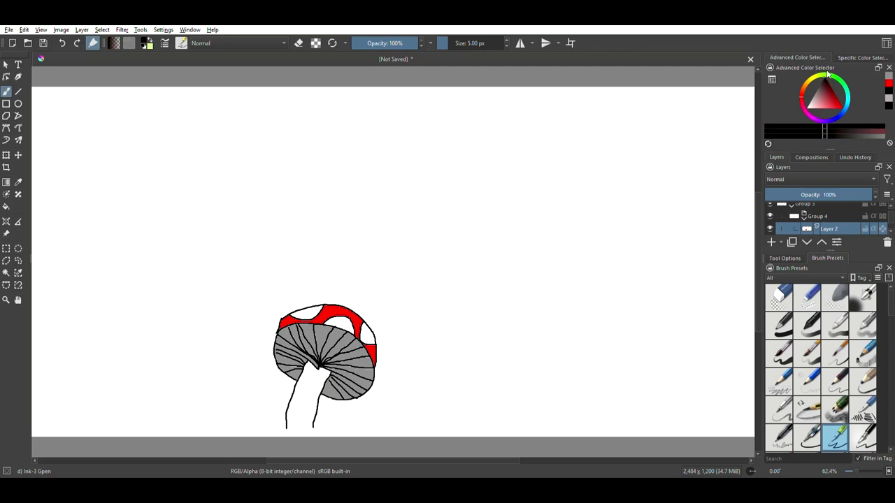
scroll(829, 358, down, 3)
scroll(829, 360, down, 3)
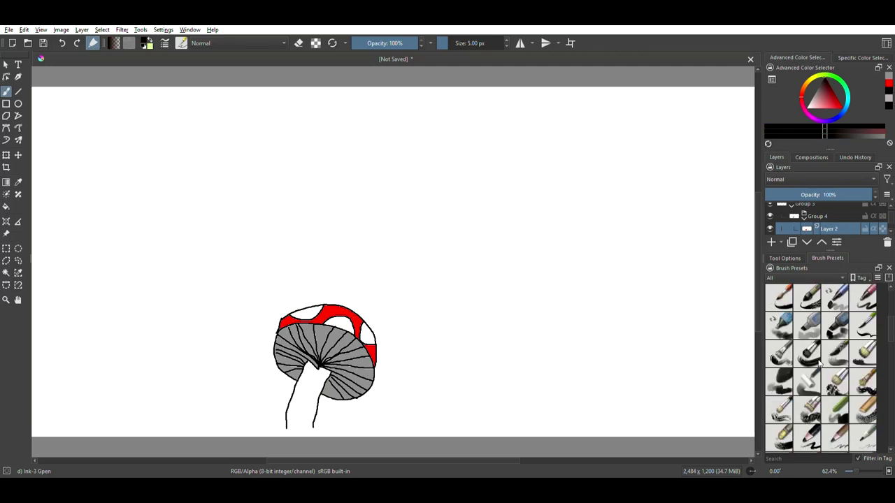
scroll(835, 389, down, 3)
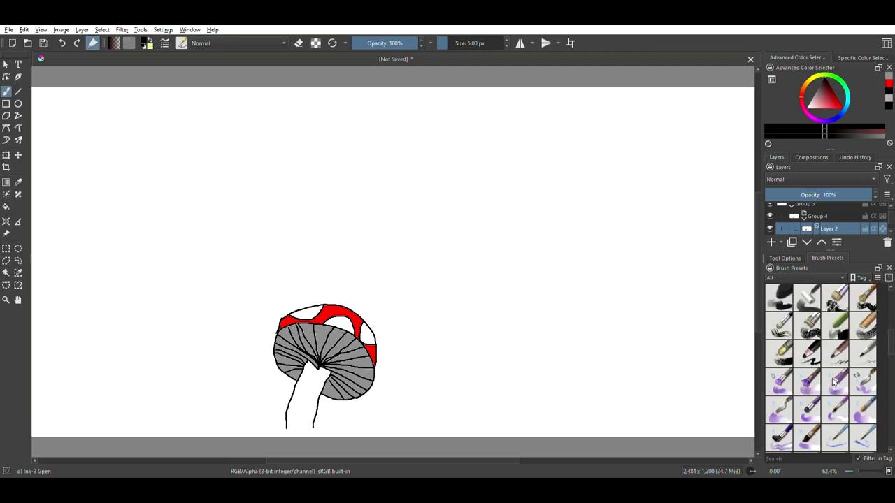
scroll(834, 381, down, 3)
scroll(832, 381, down, 3)
scroll(832, 381, down, 3)
scroll(831, 382, down, 3)
scroll(831, 383, down, 3)
scroll(830, 382, up, 5)
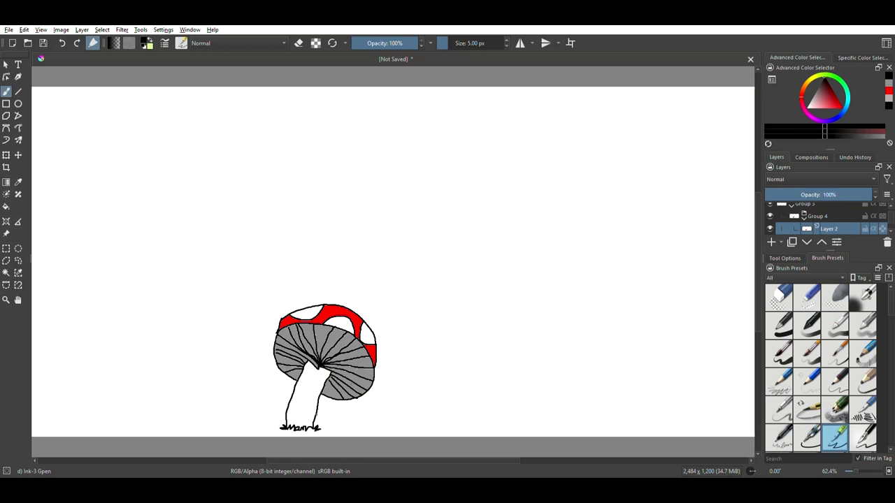
click(839, 81)
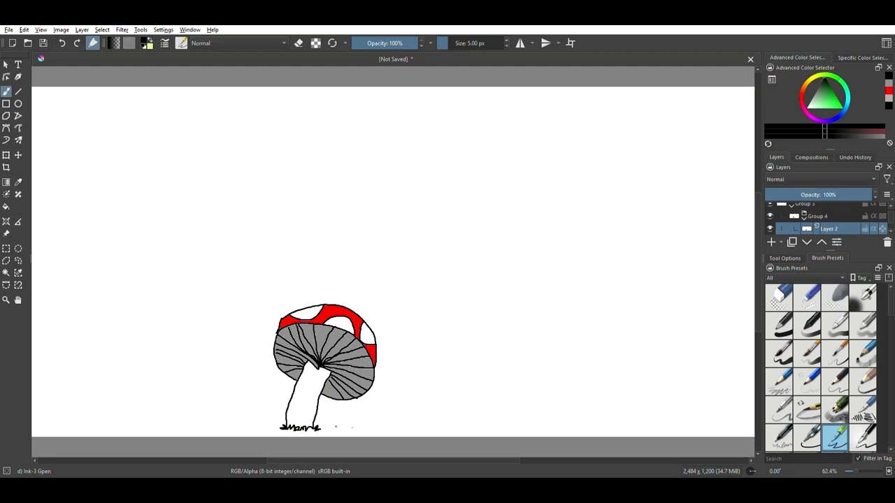
Undo the accidental black background fill and reset the paint colour to black
click(6, 182)
click(6, 207)
click(451, 370)
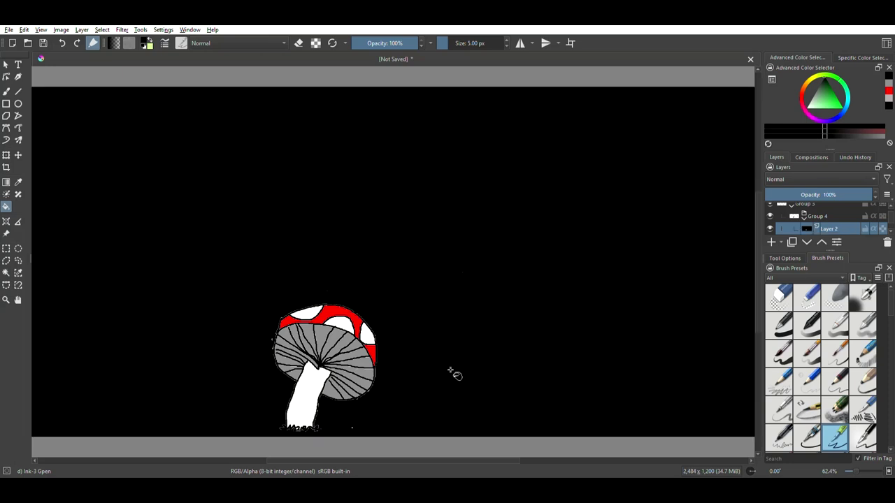
click(62, 46)
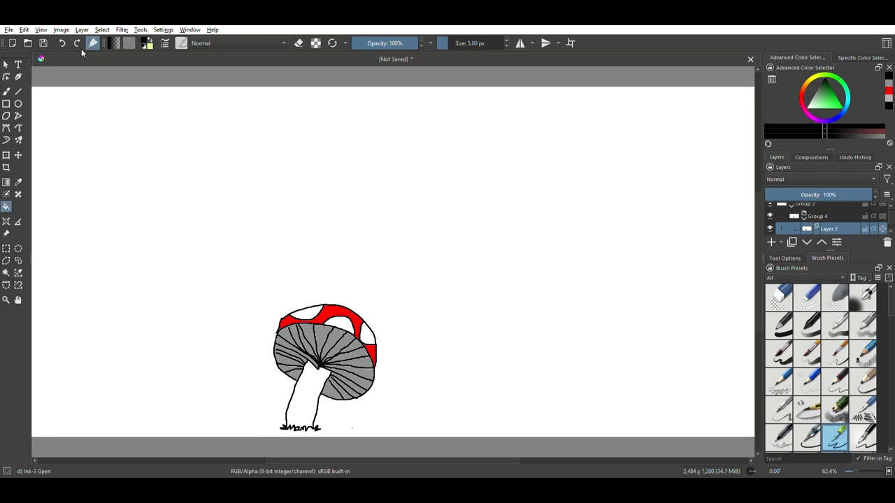
click(852, 129)
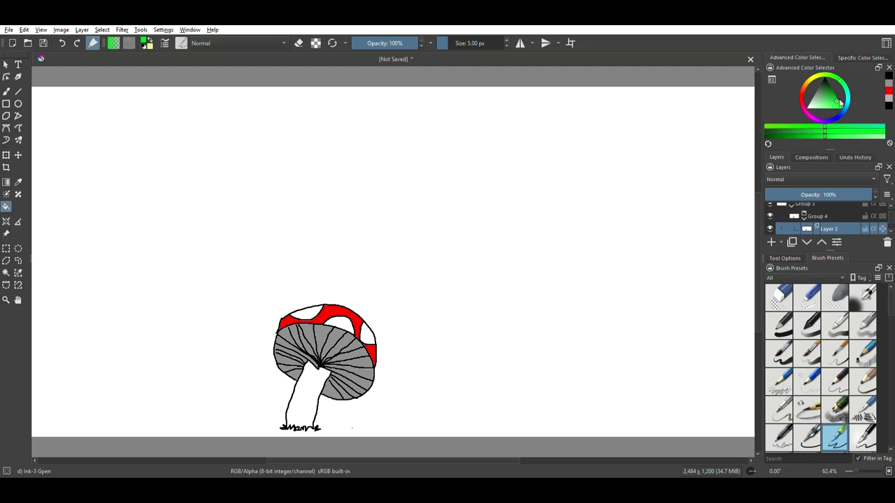
key(d)
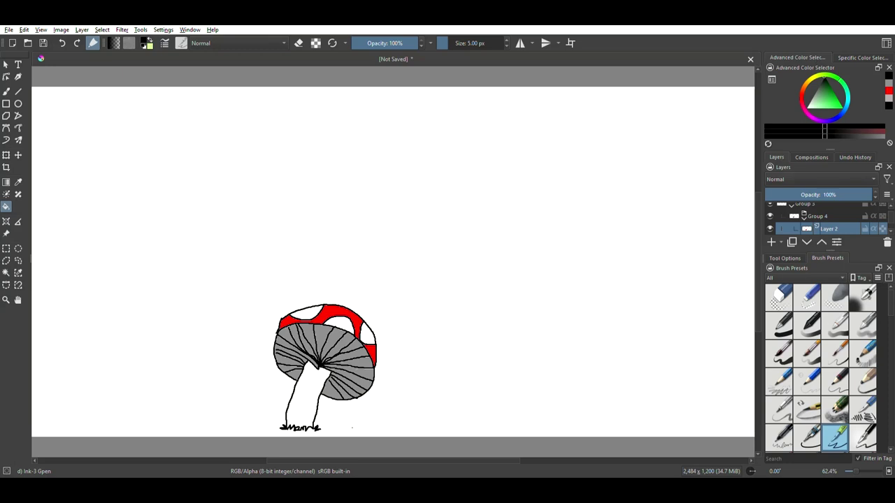
Draw a closing curve under the grass tufts and fill the grass green, undoing the green outlines
click(6, 93)
drag(278, 429, 321, 433)
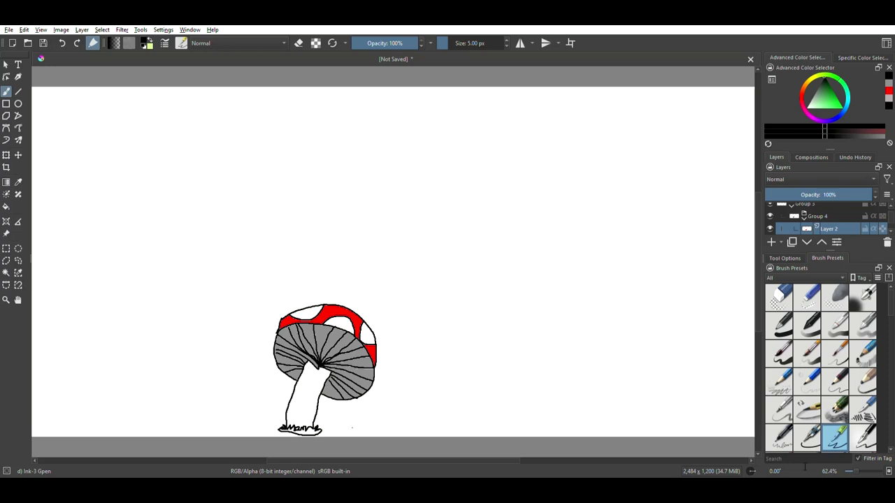
click(7, 207)
drag(829, 84, 842, 102)
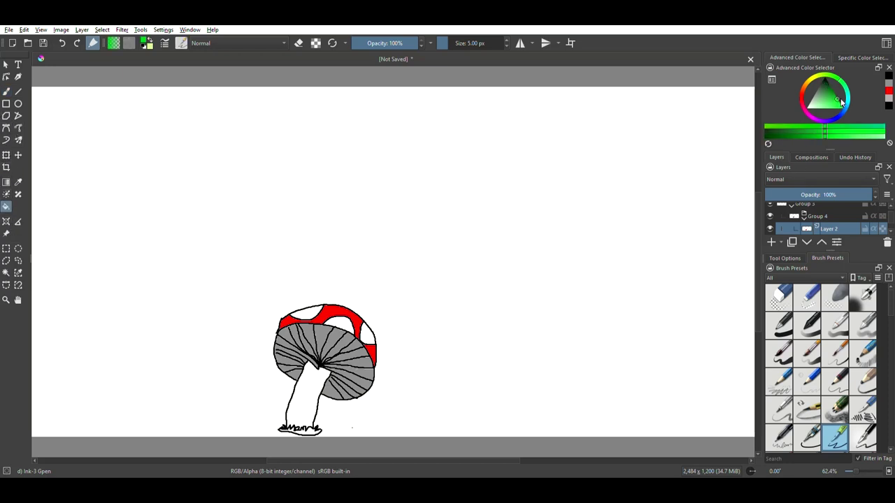
click(318, 434)
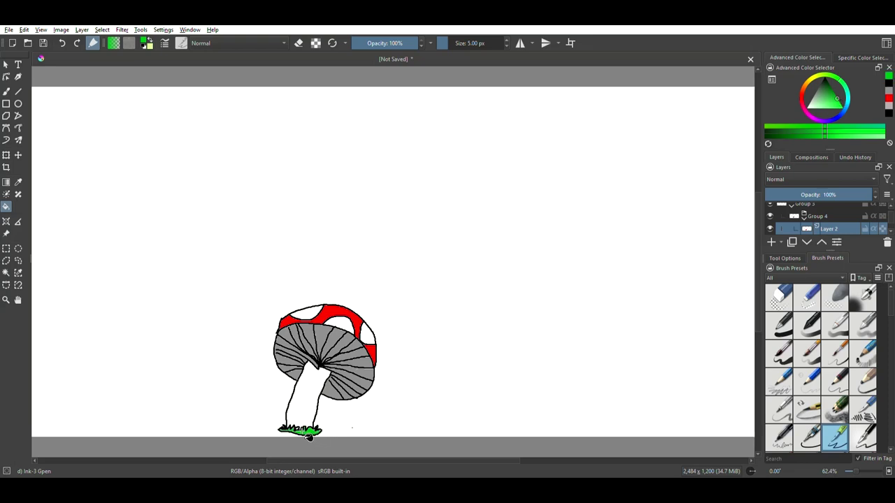
click(318, 432)
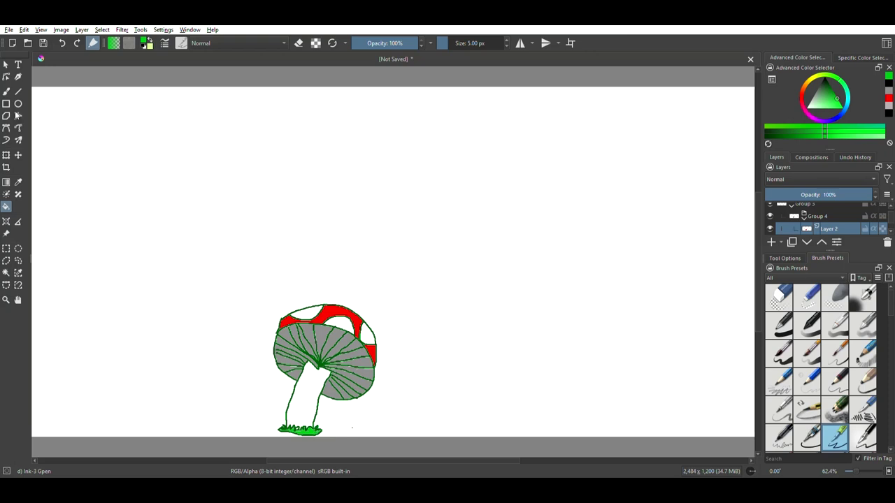
click(61, 43)
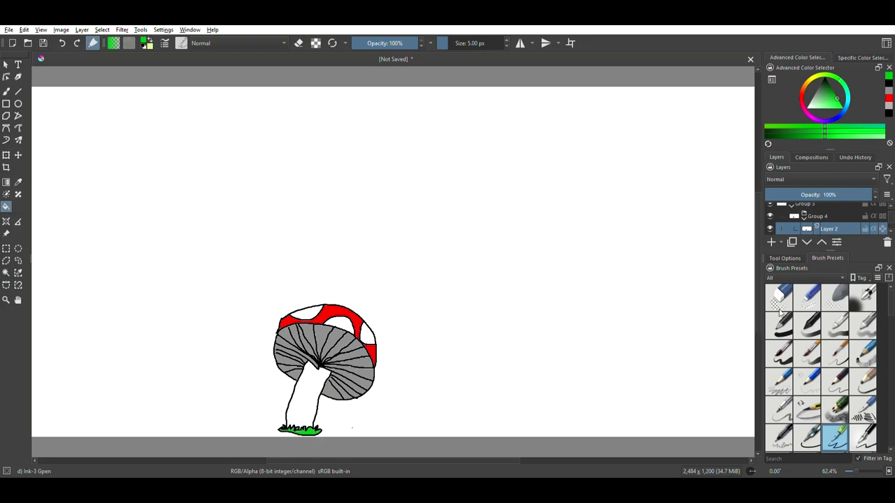
Erase the grass's bottom edge and the stray dot right of the stem, then reset to black
click(811, 303)
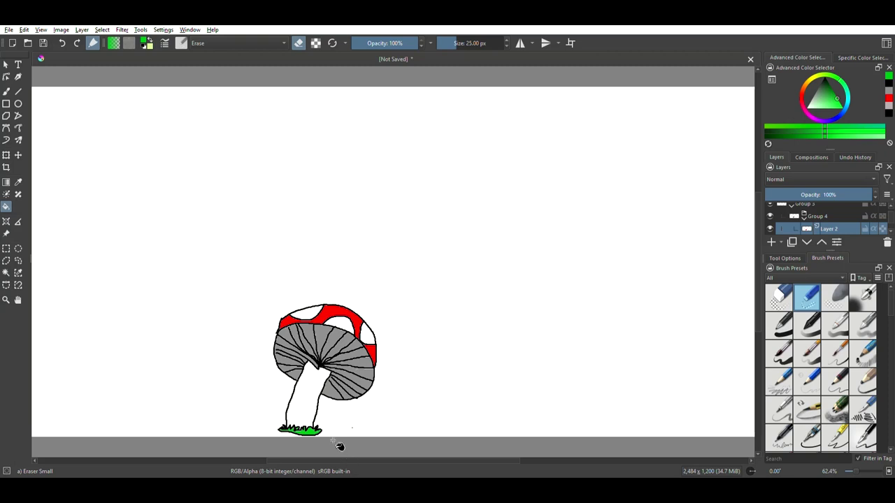
click(6, 91)
drag(323, 434, 292, 434)
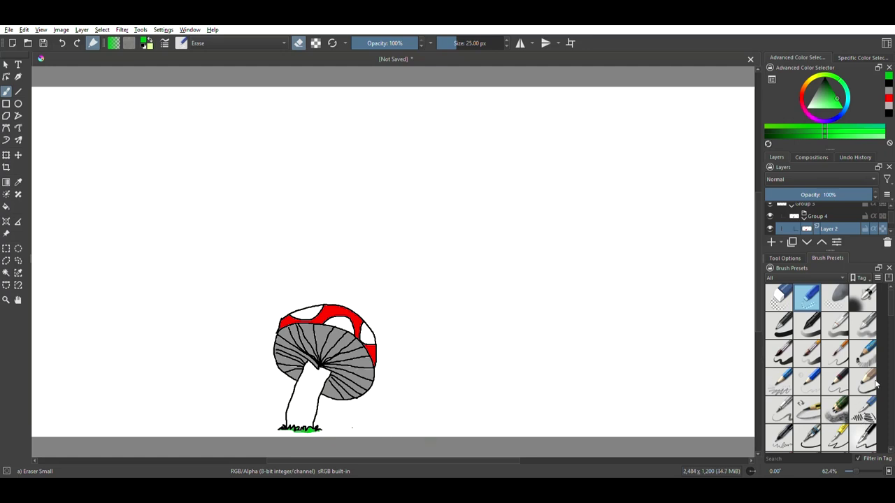
click(867, 304)
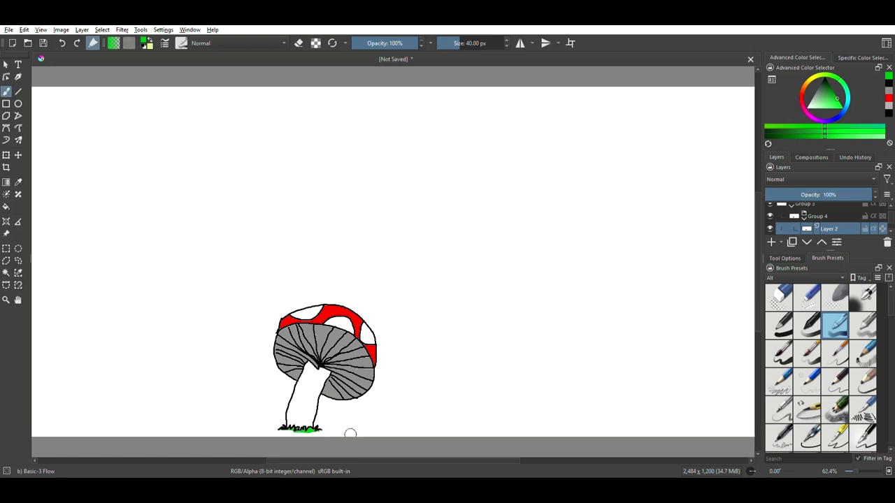
click(779, 297)
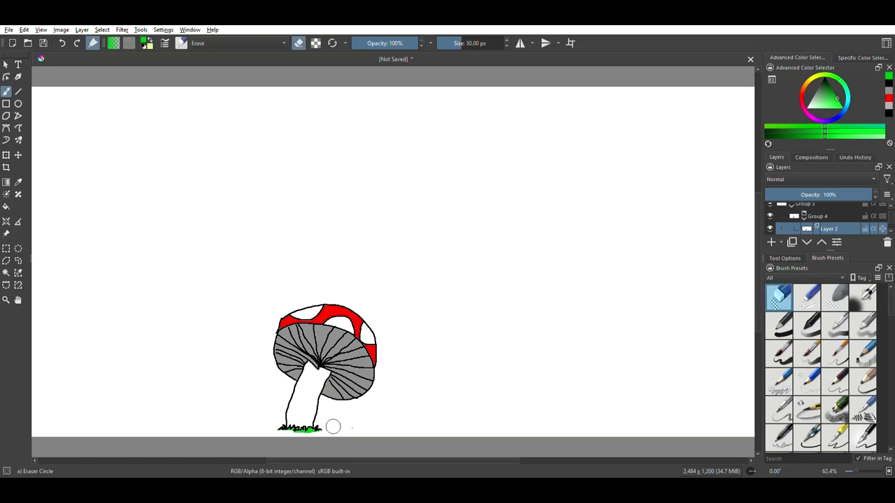
drag(334, 427, 349, 425)
drag(839, 102, 820, 75)
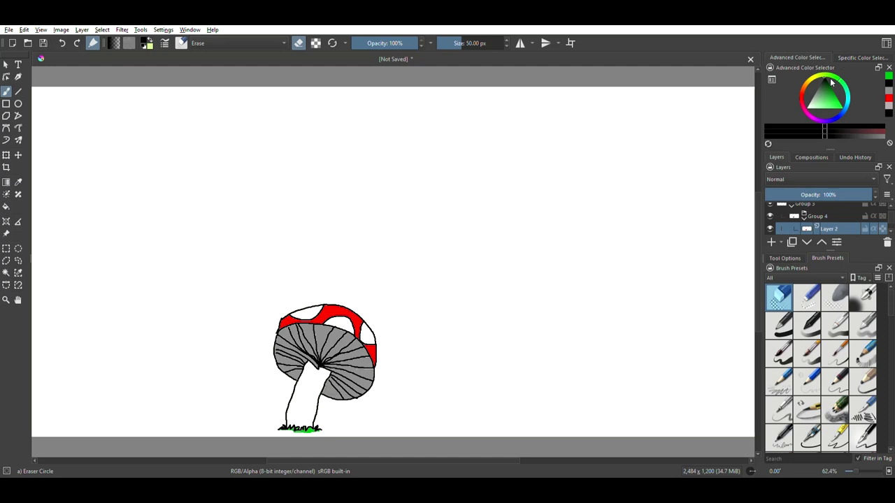
Bucket-fill the stem with light grey, then refill it with a slightly lighter grey
drag(823, 83, 785, 104)
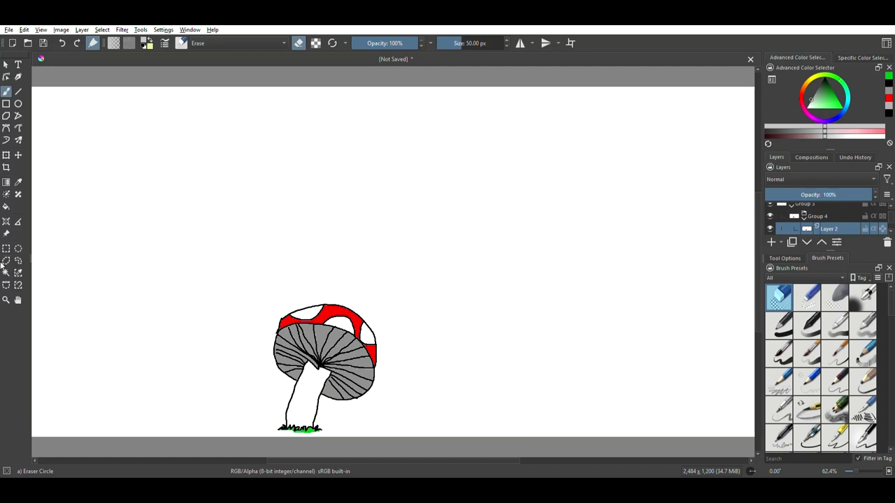
click(6, 206)
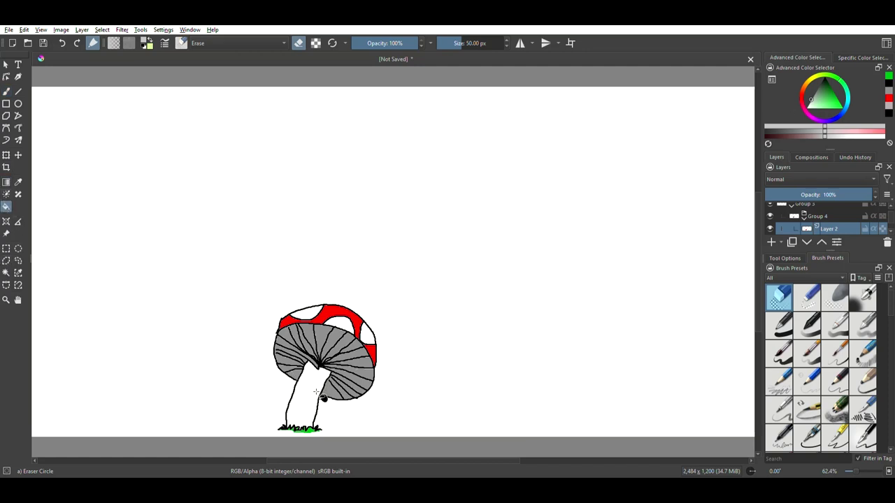
click(321, 399)
click(835, 437)
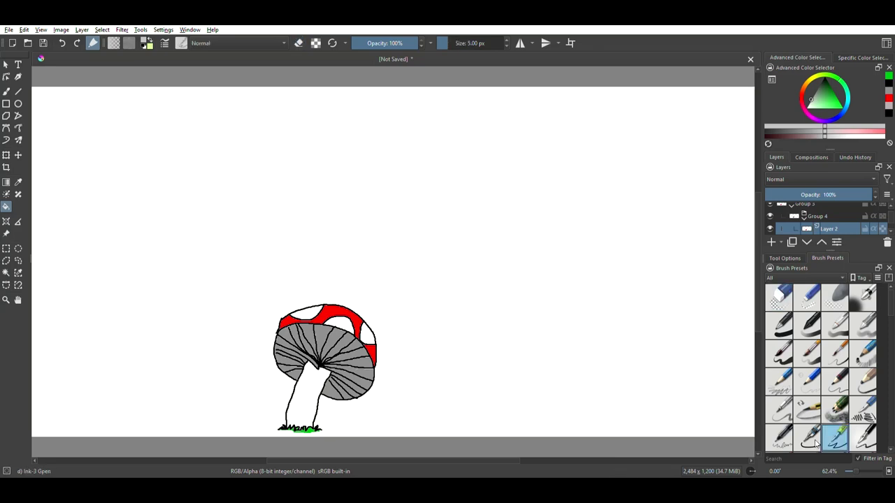
click(306, 390)
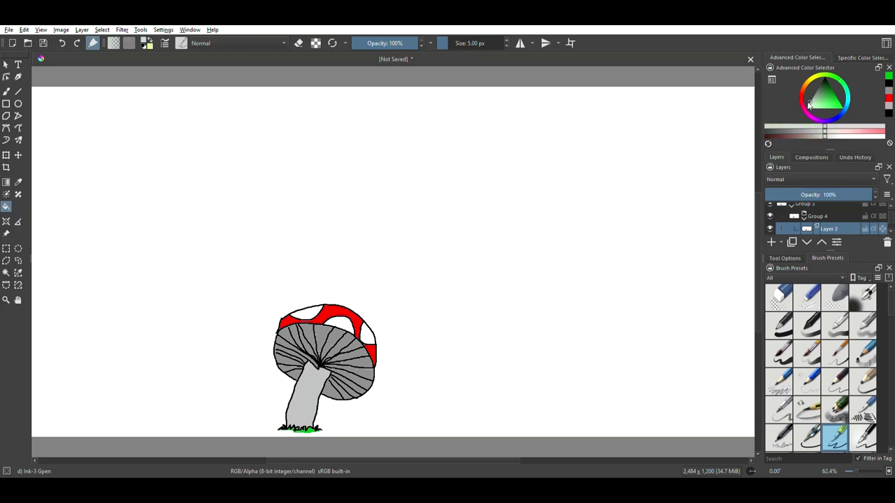
click(304, 402)
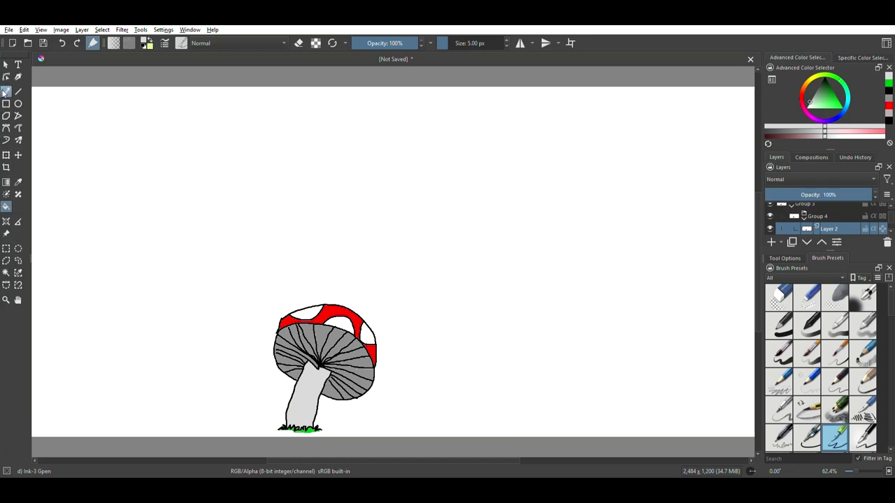
click(5, 92)
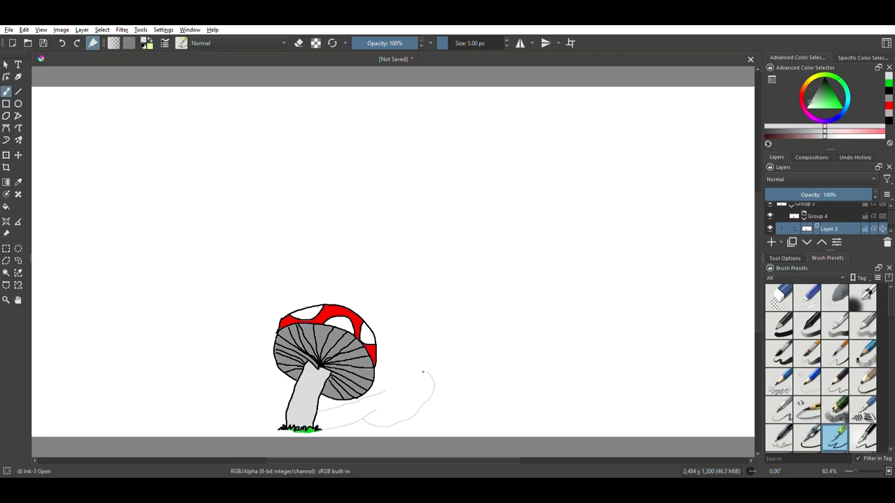
Undo a faint grey stroke and a mistaken light grey background fill
click(62, 45)
click(6, 207)
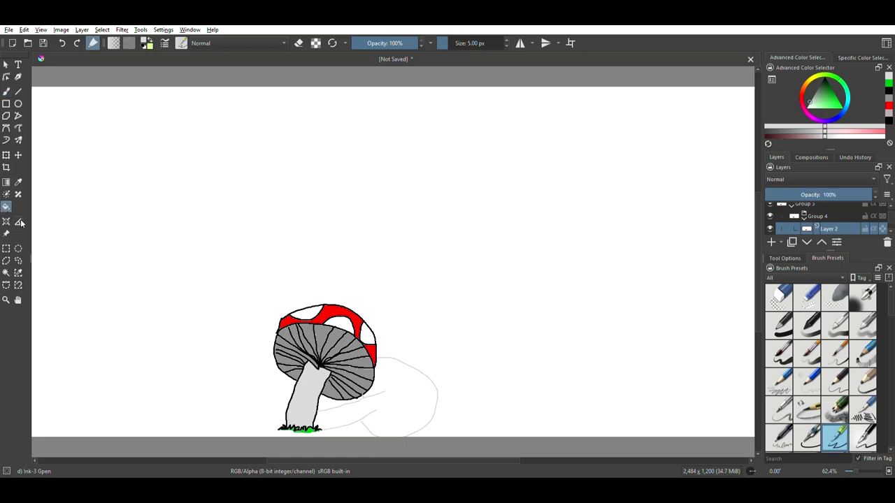
click(413, 391)
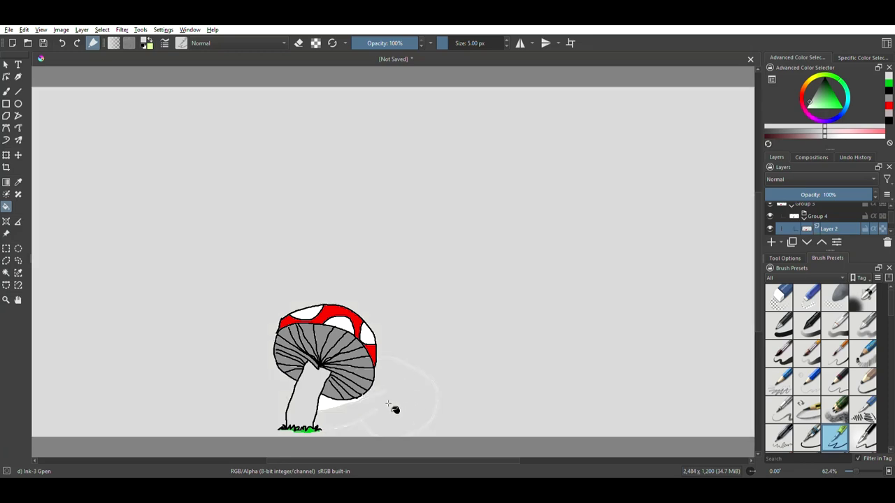
click(62, 43)
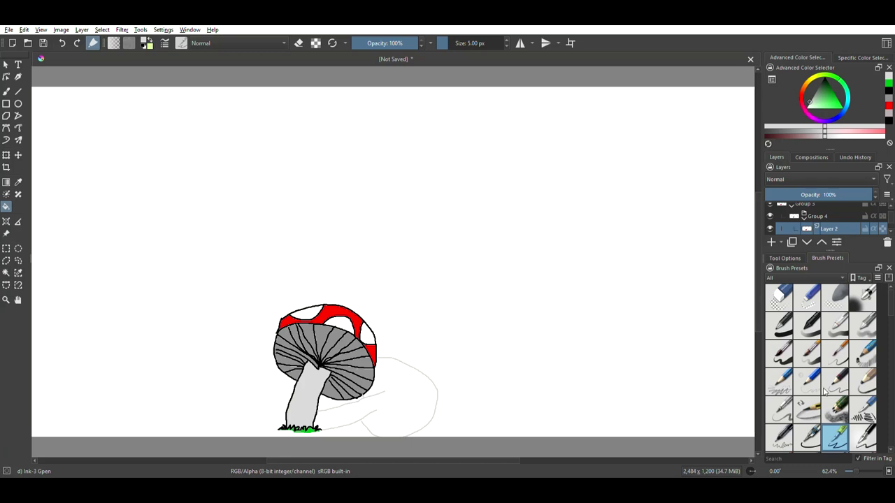
click(8, 91)
Undo another stray background fill, then fill the shadow outline with light grey
click(6, 206)
click(396, 390)
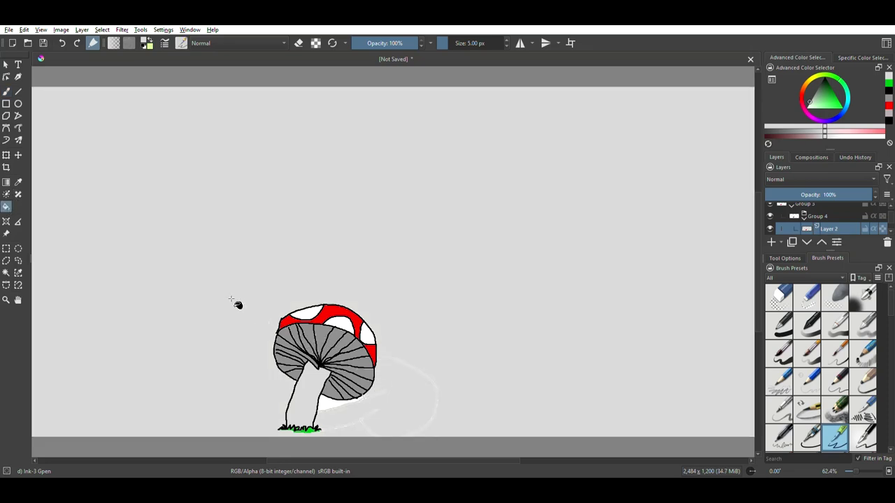
key(ctrl+z)
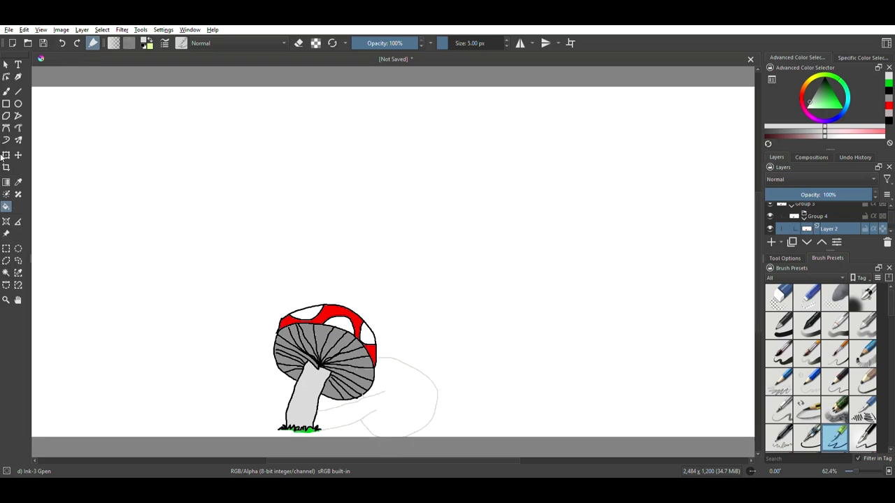
click(6, 91)
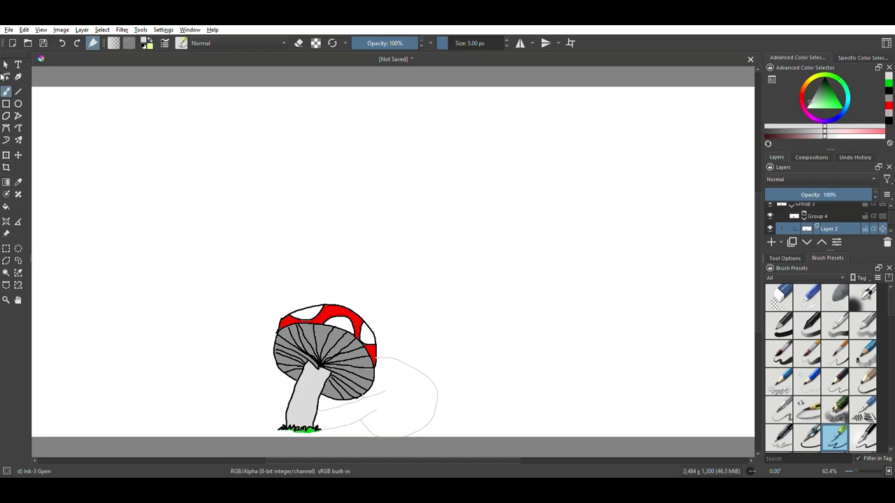
click(6, 207)
click(402, 395)
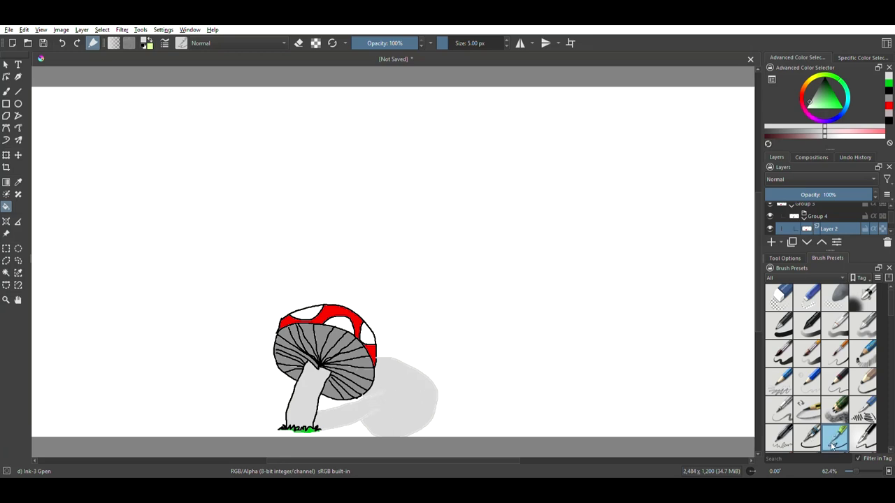
Paint grey along the stem base with the 40 px Basic-1 brush to close the shadow gaps
click(786, 335)
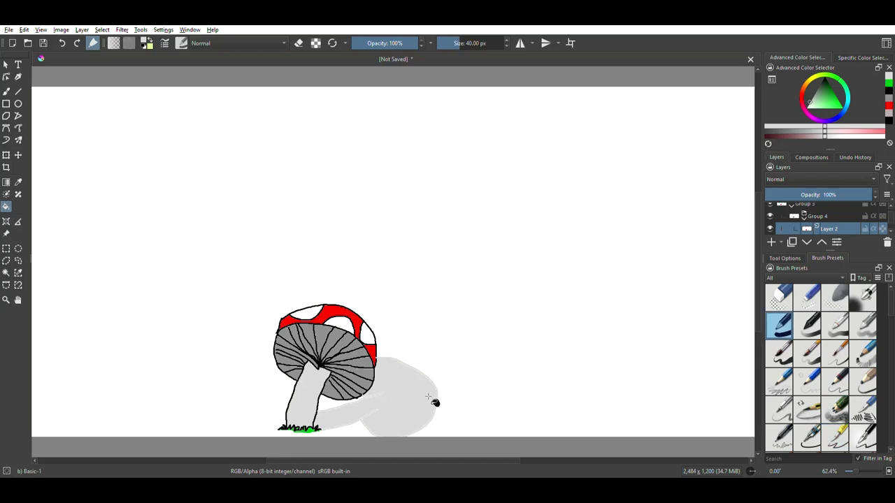
click(6, 93)
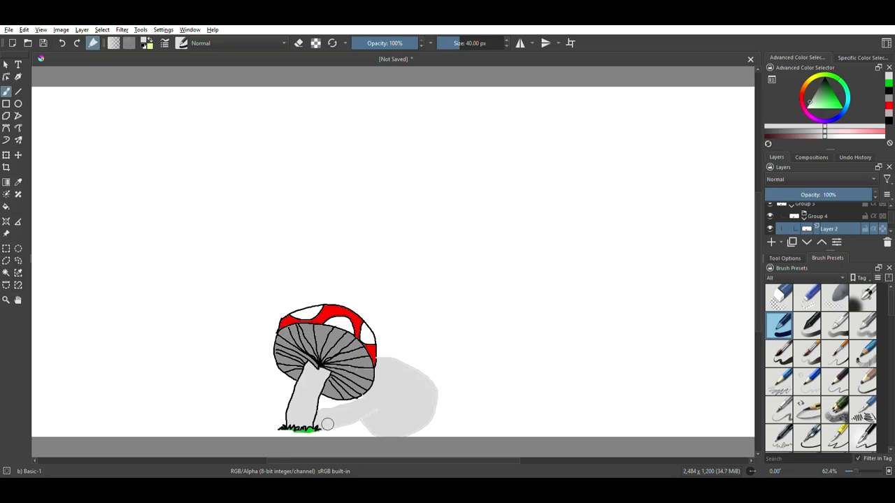
drag(345, 421, 367, 415)
Flood-fill the shadow with a near-black colour, then refill it with a lighter dark grey
click(827, 103)
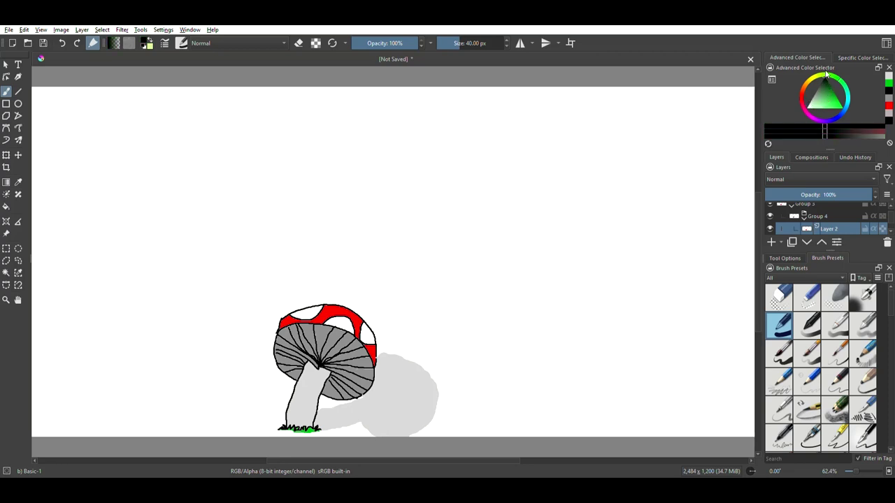
click(6, 206)
click(396, 398)
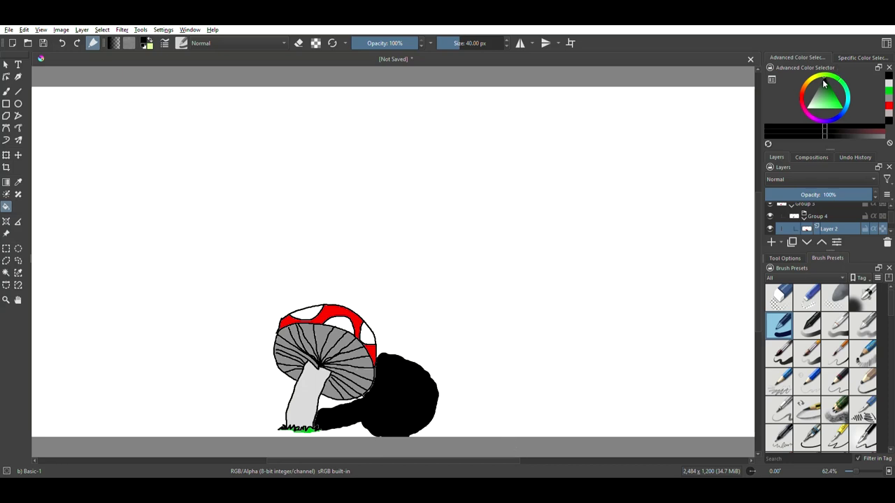
click(409, 391)
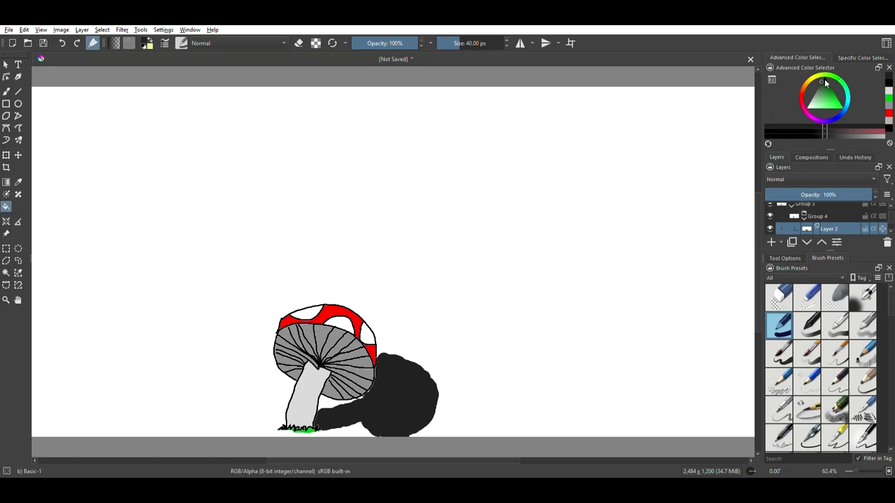
drag(825, 86, 819, 83)
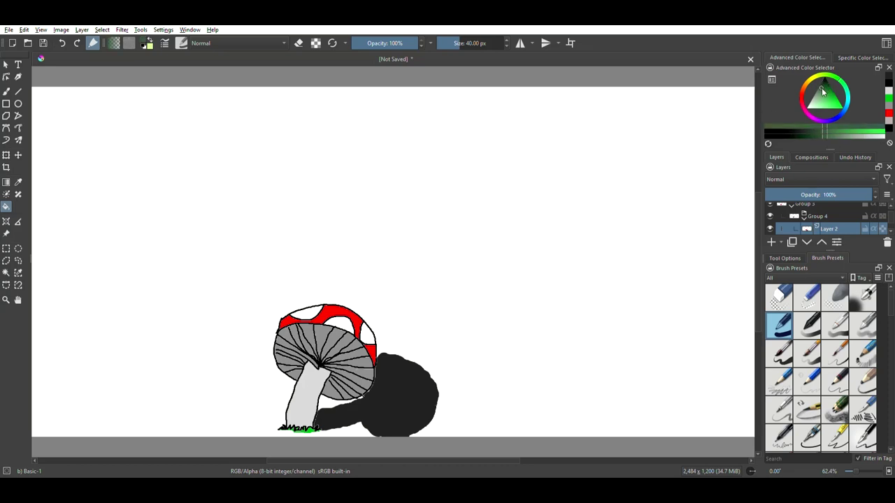
click(396, 386)
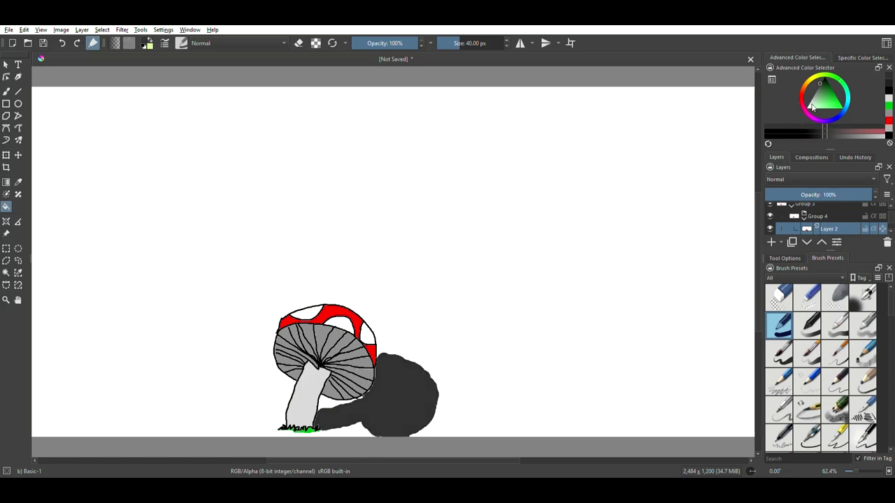
click(835, 100)
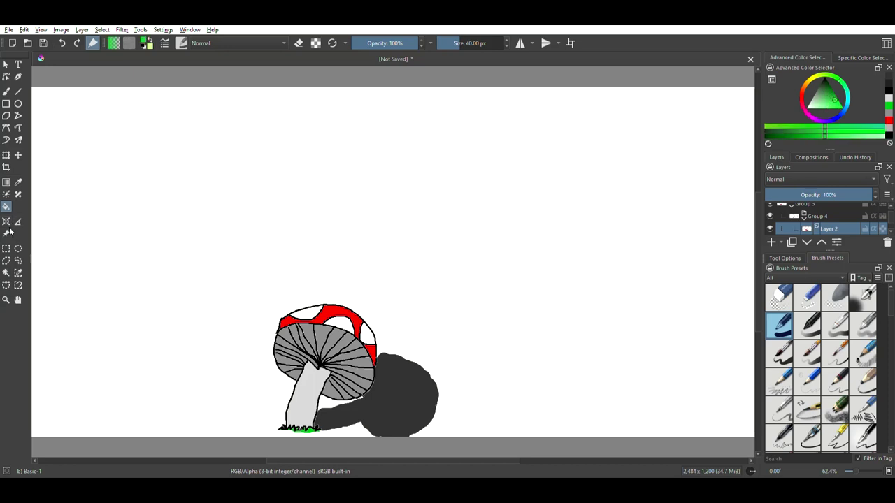
click(18, 182)
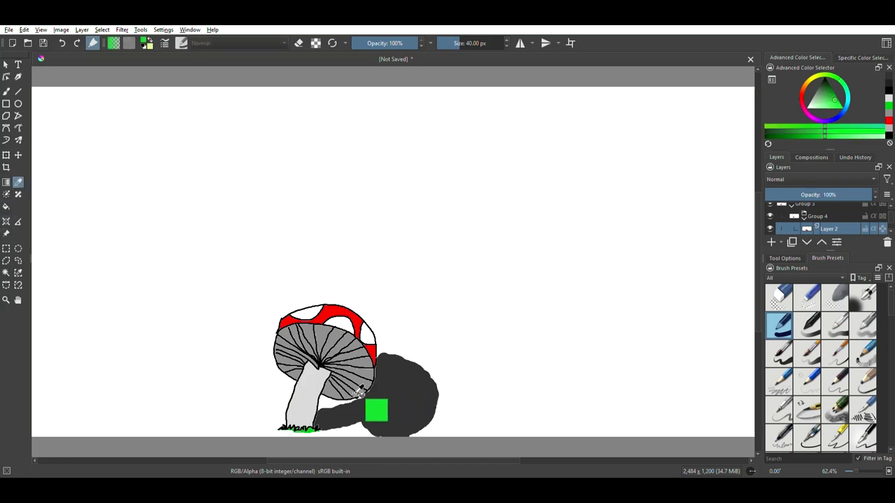
click(319, 438)
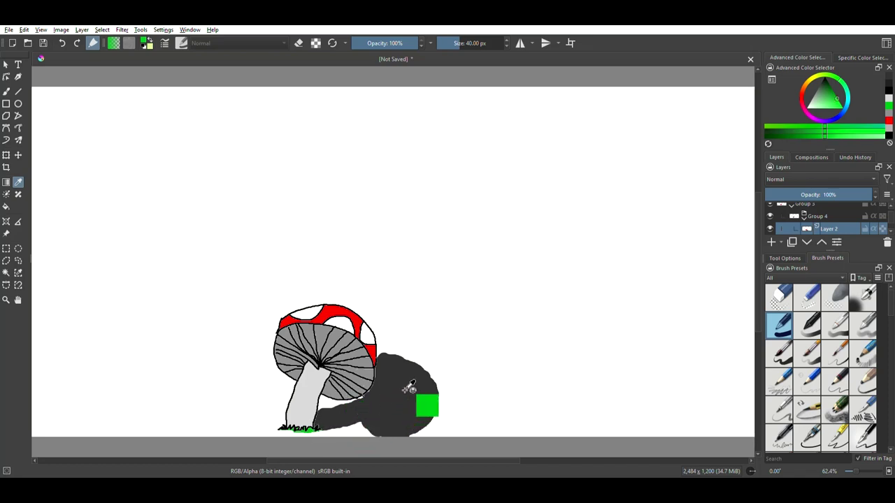
click(6, 207)
click(374, 219)
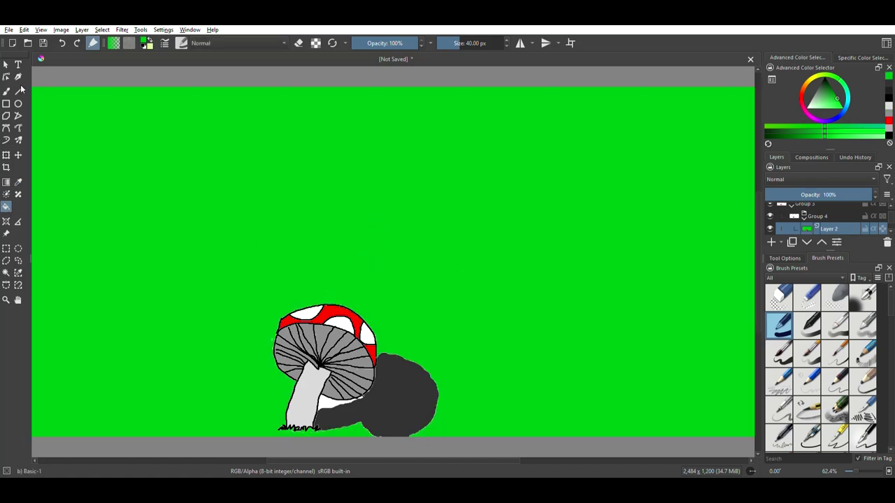
click(63, 44)
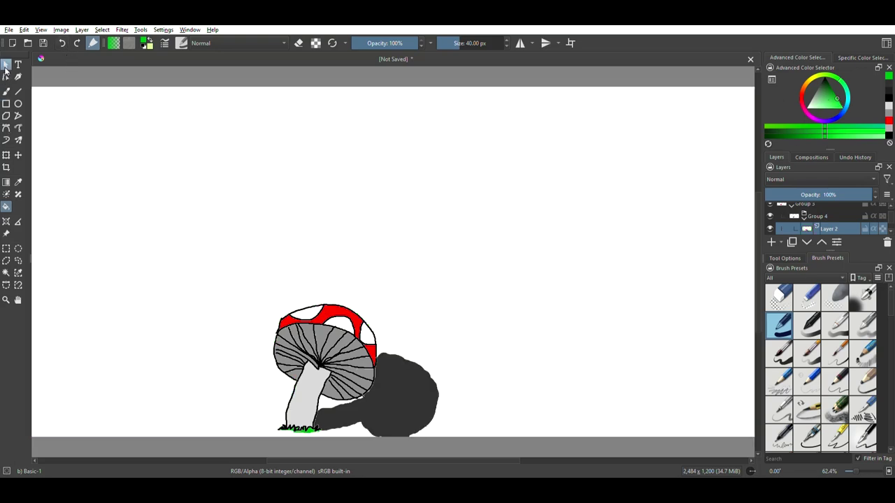
click(6, 92)
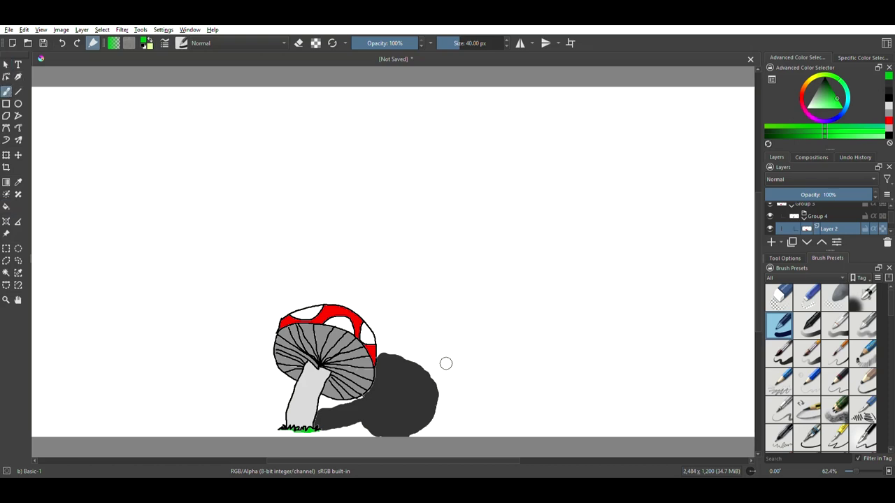